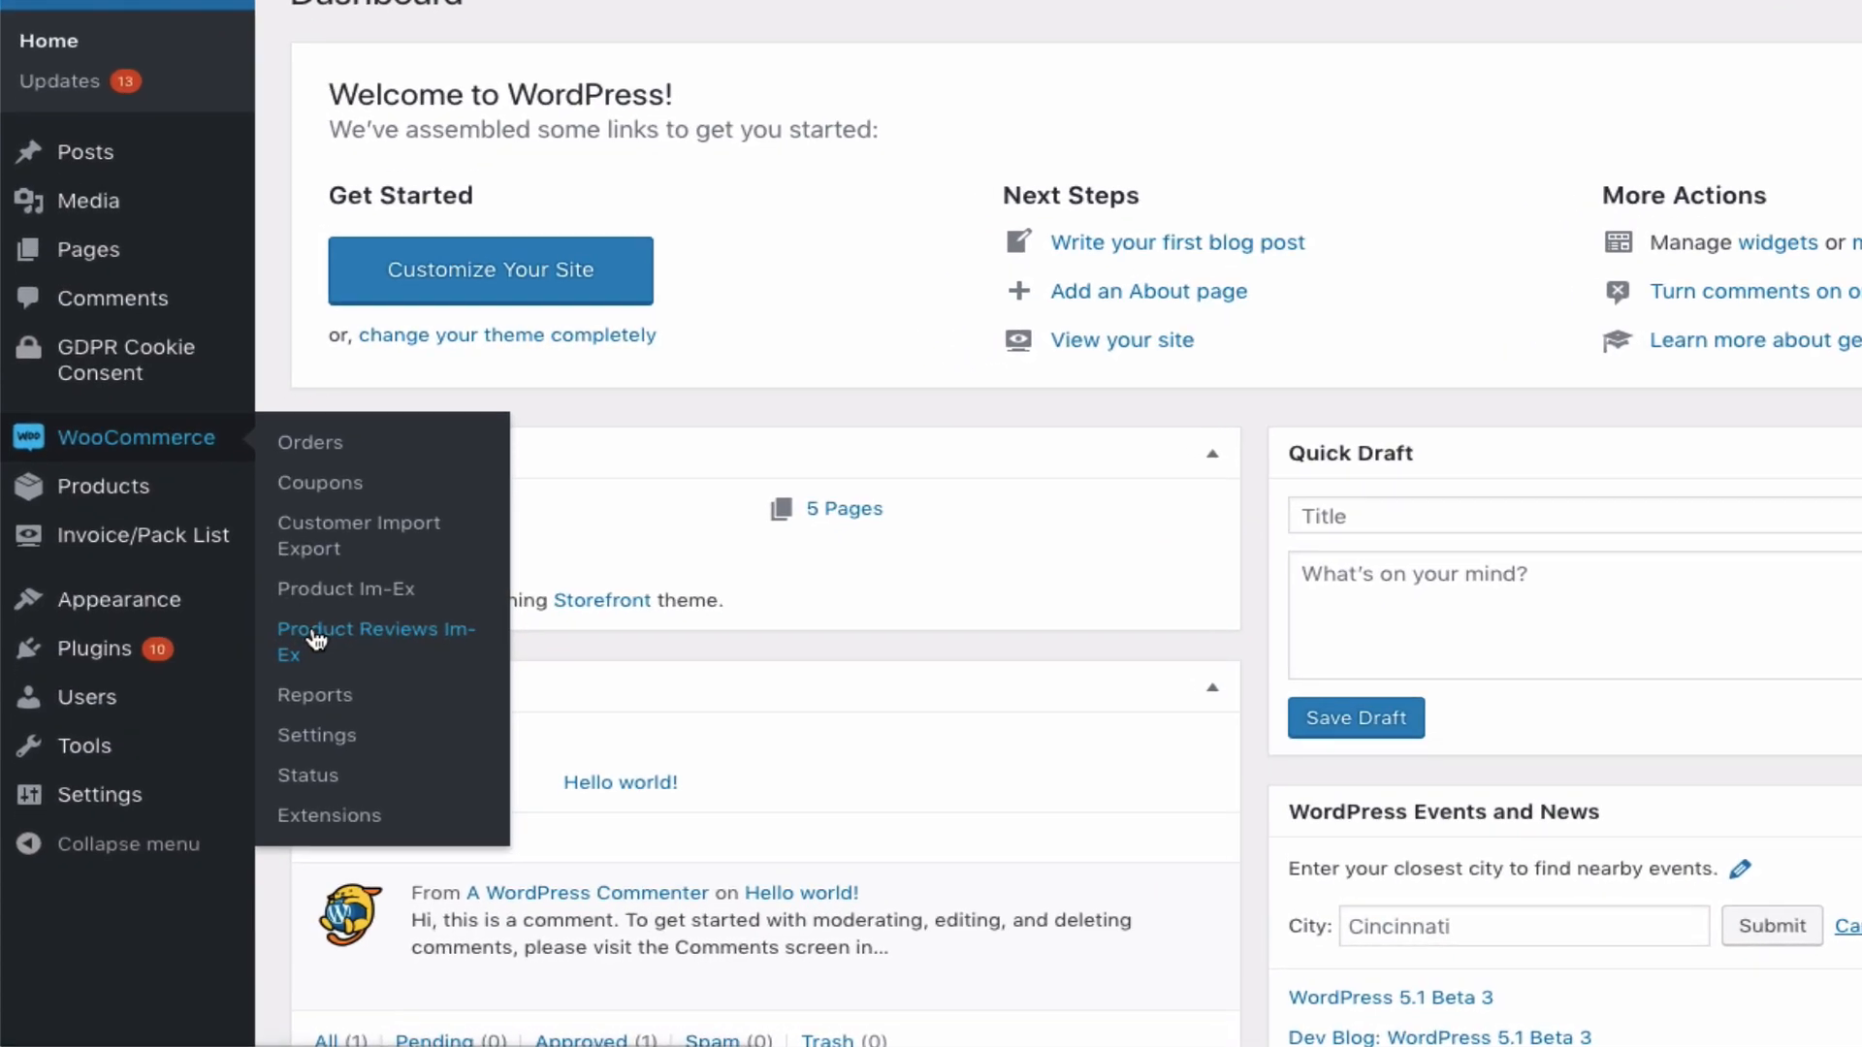
- Open WooCommerce's product reviews import/export page
click(280, 670)
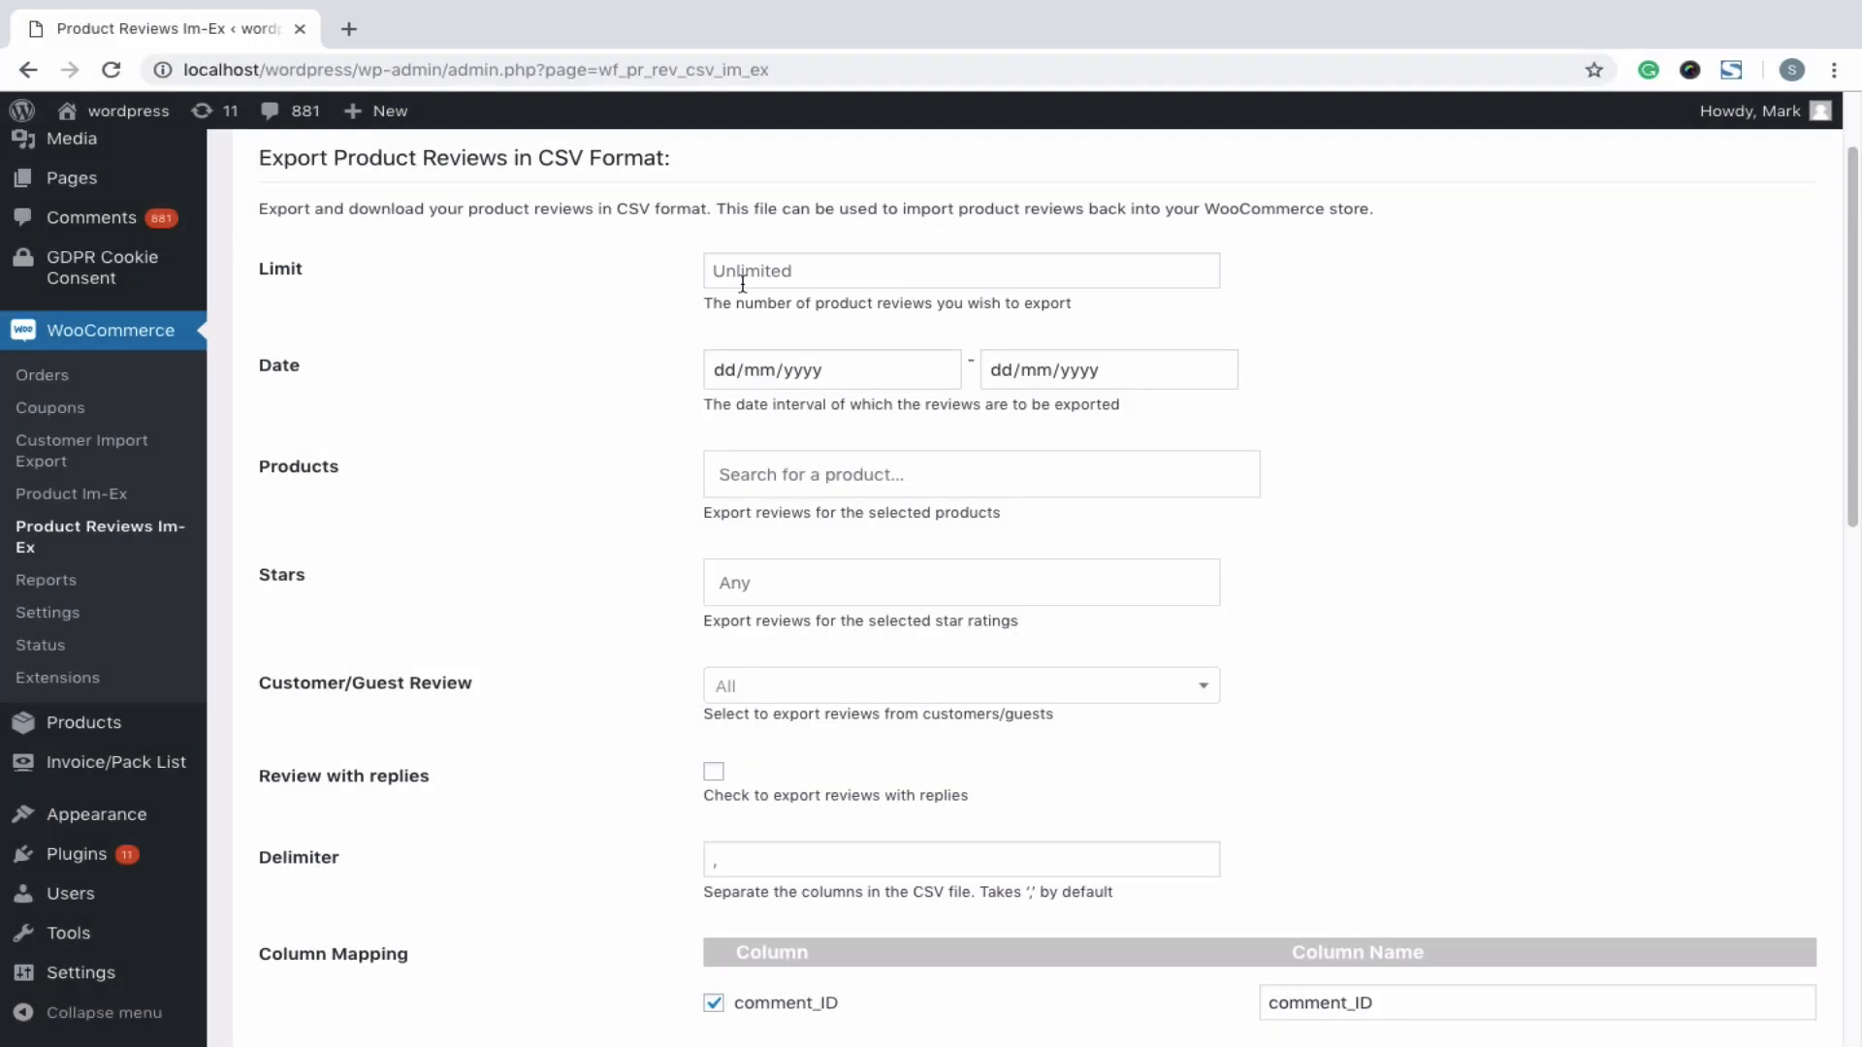
- Try an export limit of 50 product reviews, clearing the value again
click(745, 272)
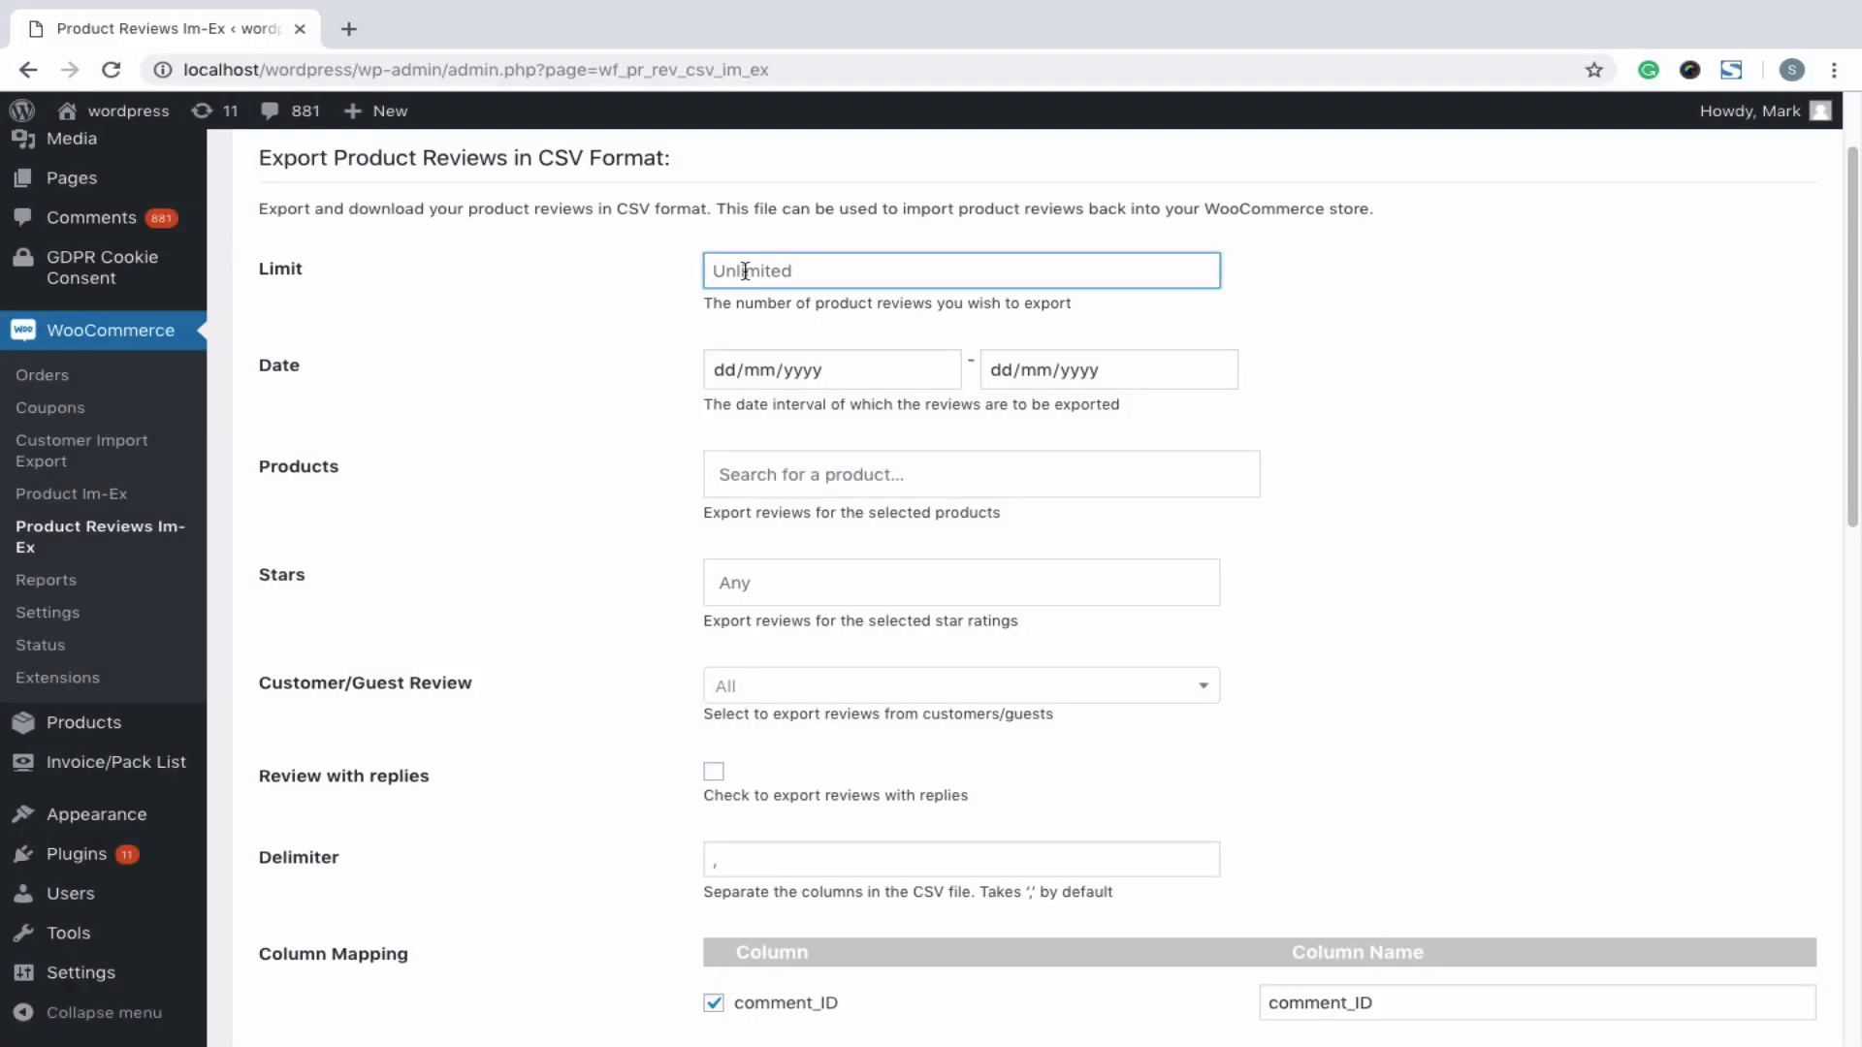
text(50)
key(BackSpace)
key(BackSpace)
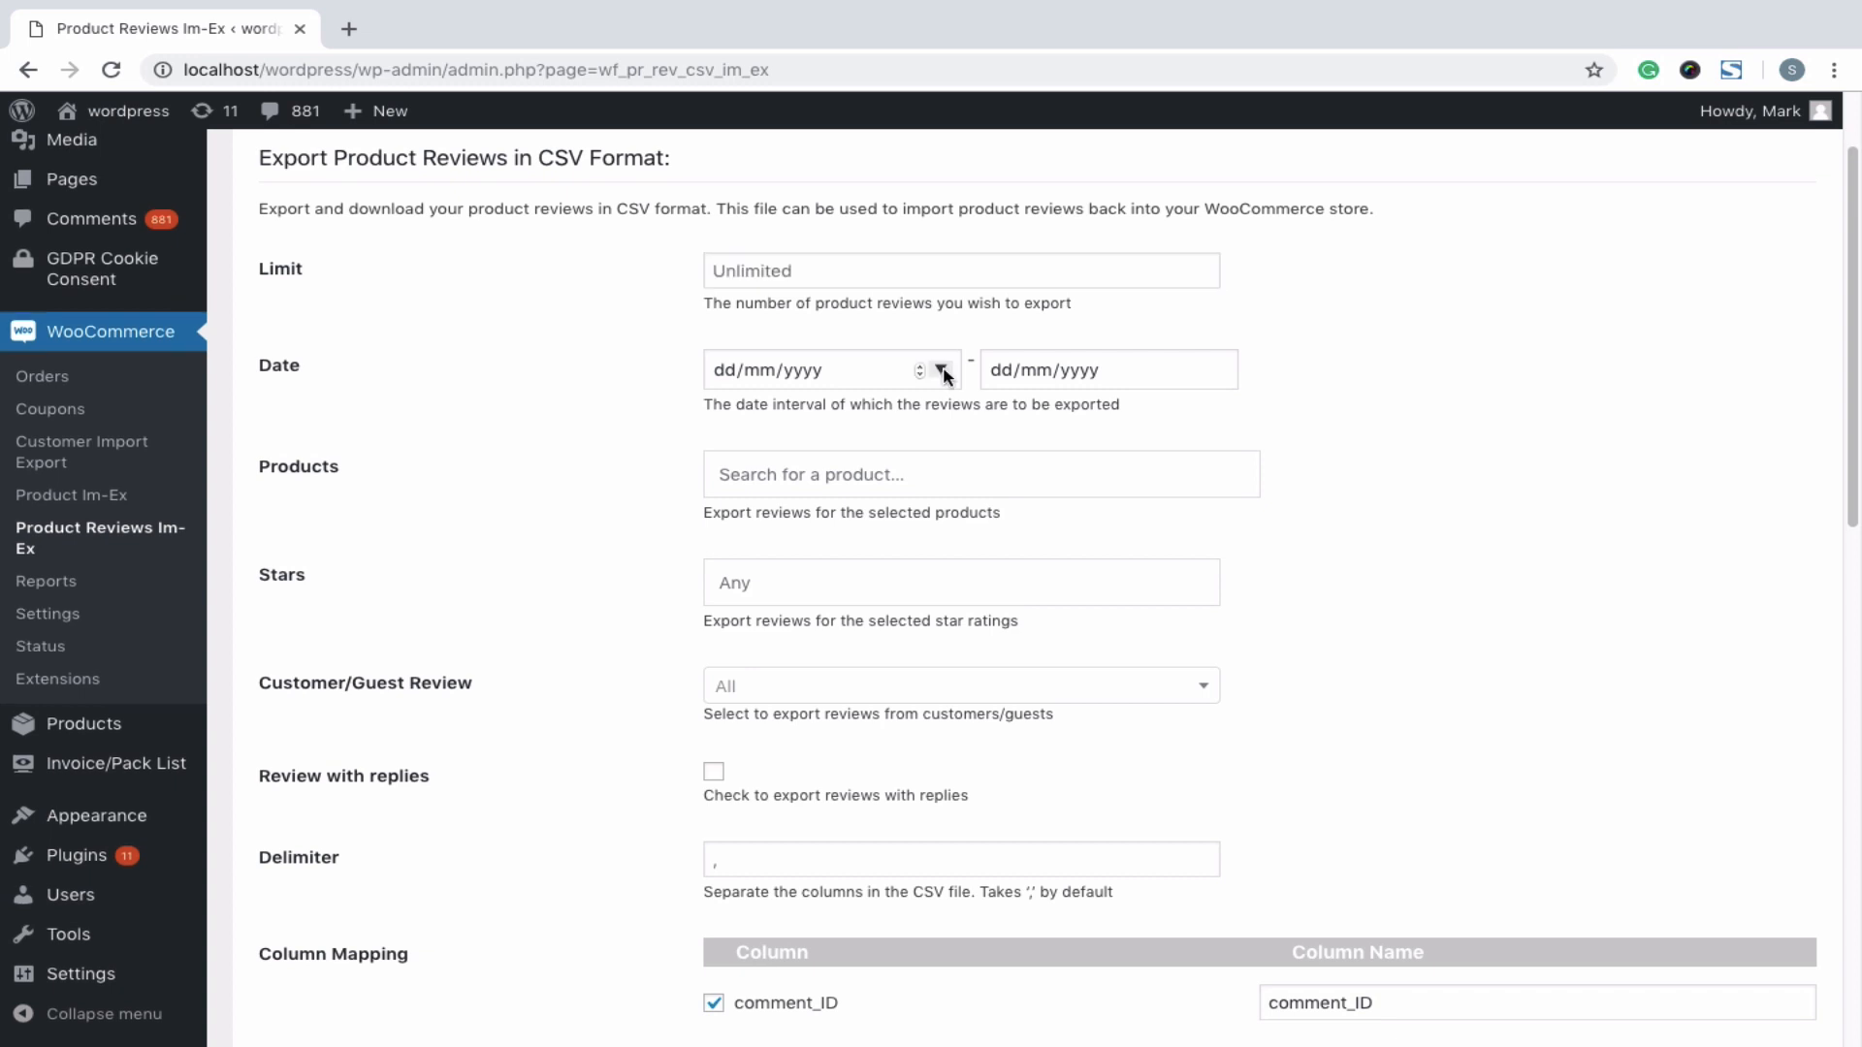
- Try restricting the export to a date interval starting on 12/09/2018, with an end date picked from the calendar
click(941, 370)
click(940, 417)
click(940, 417)
click(940, 417)
click(940, 417)
click(941, 417)
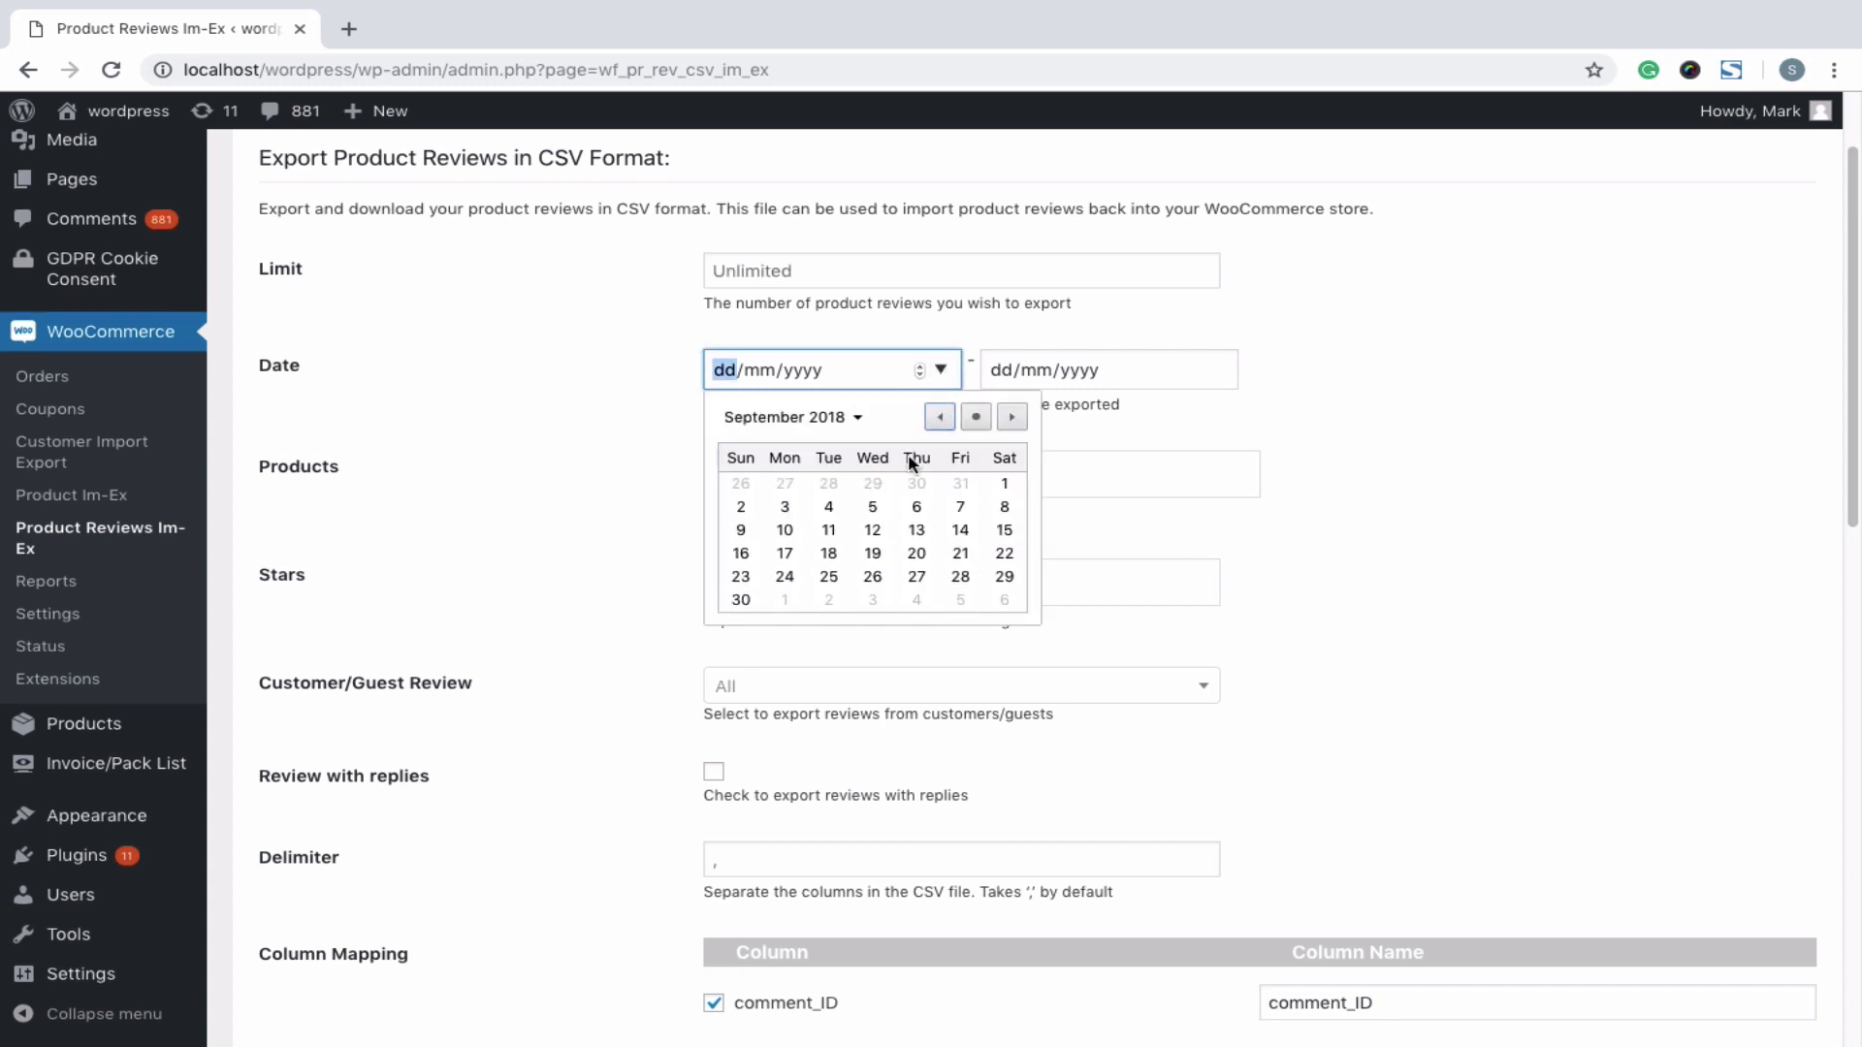
click(873, 529)
click(1154, 384)
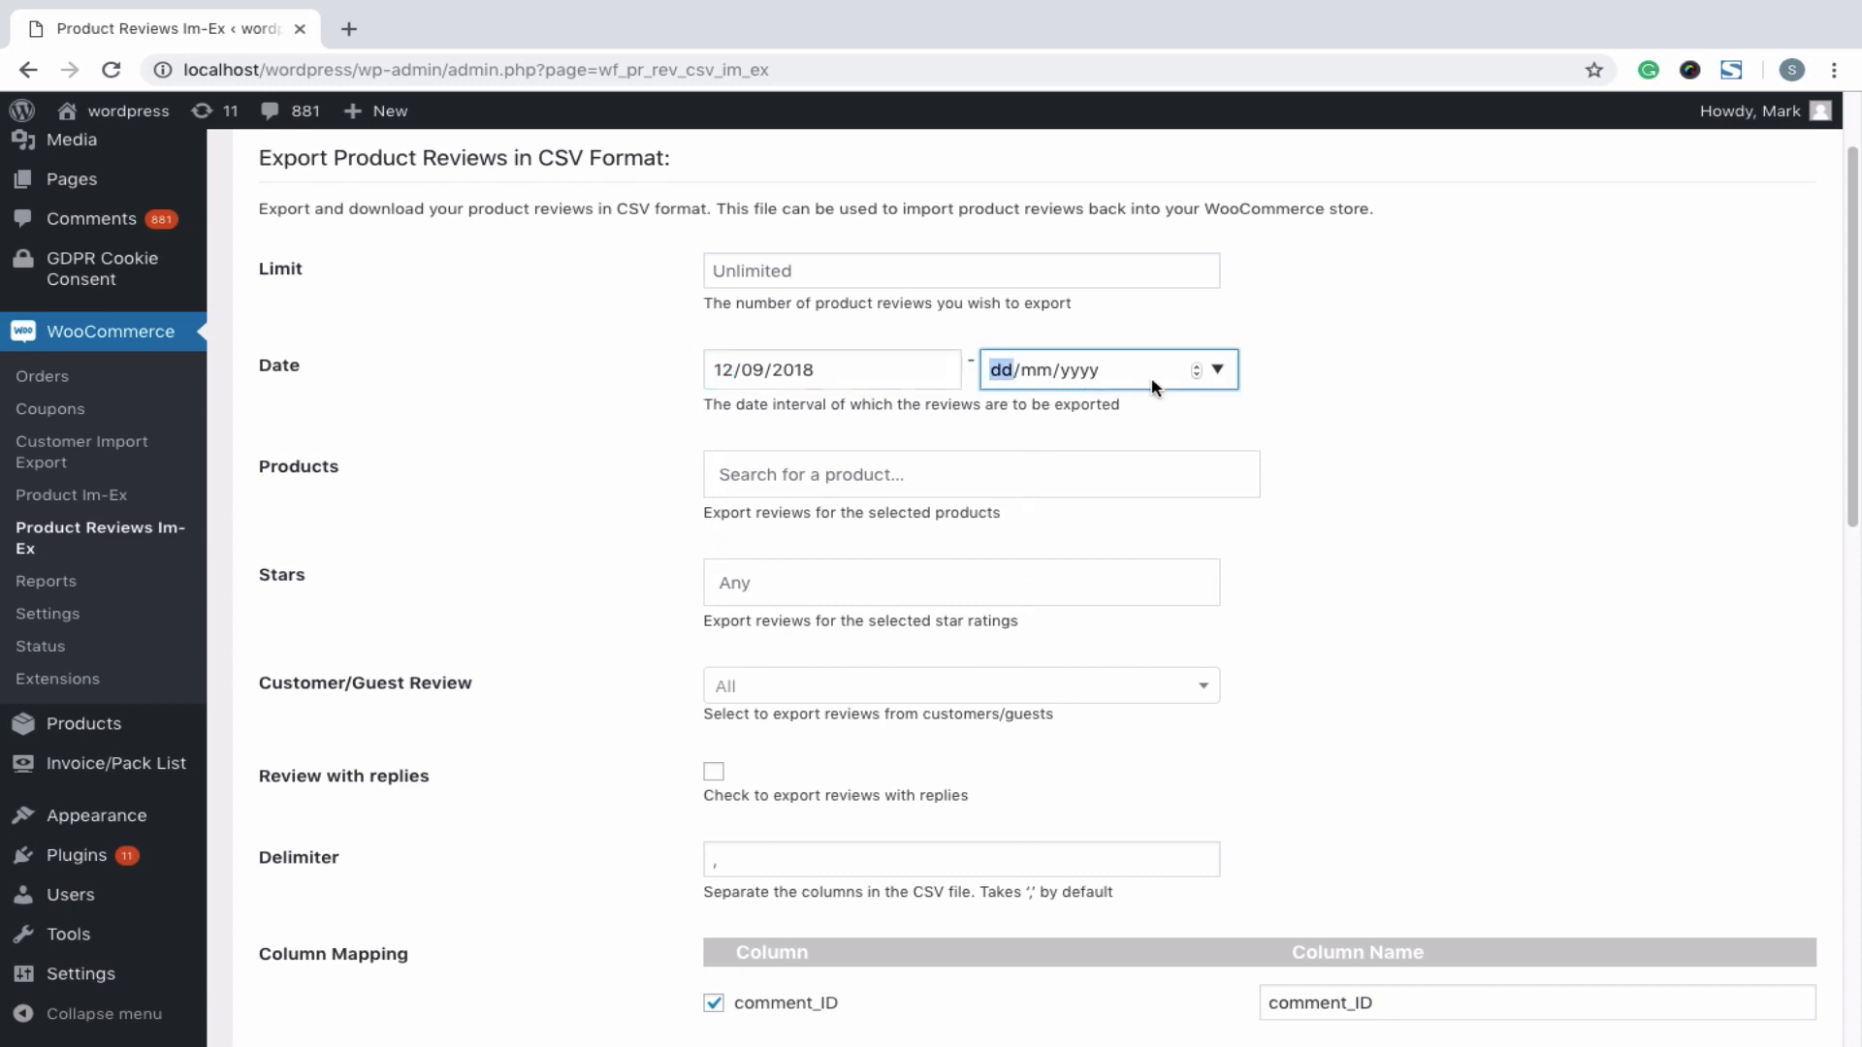
click(1217, 369)
click(1150, 506)
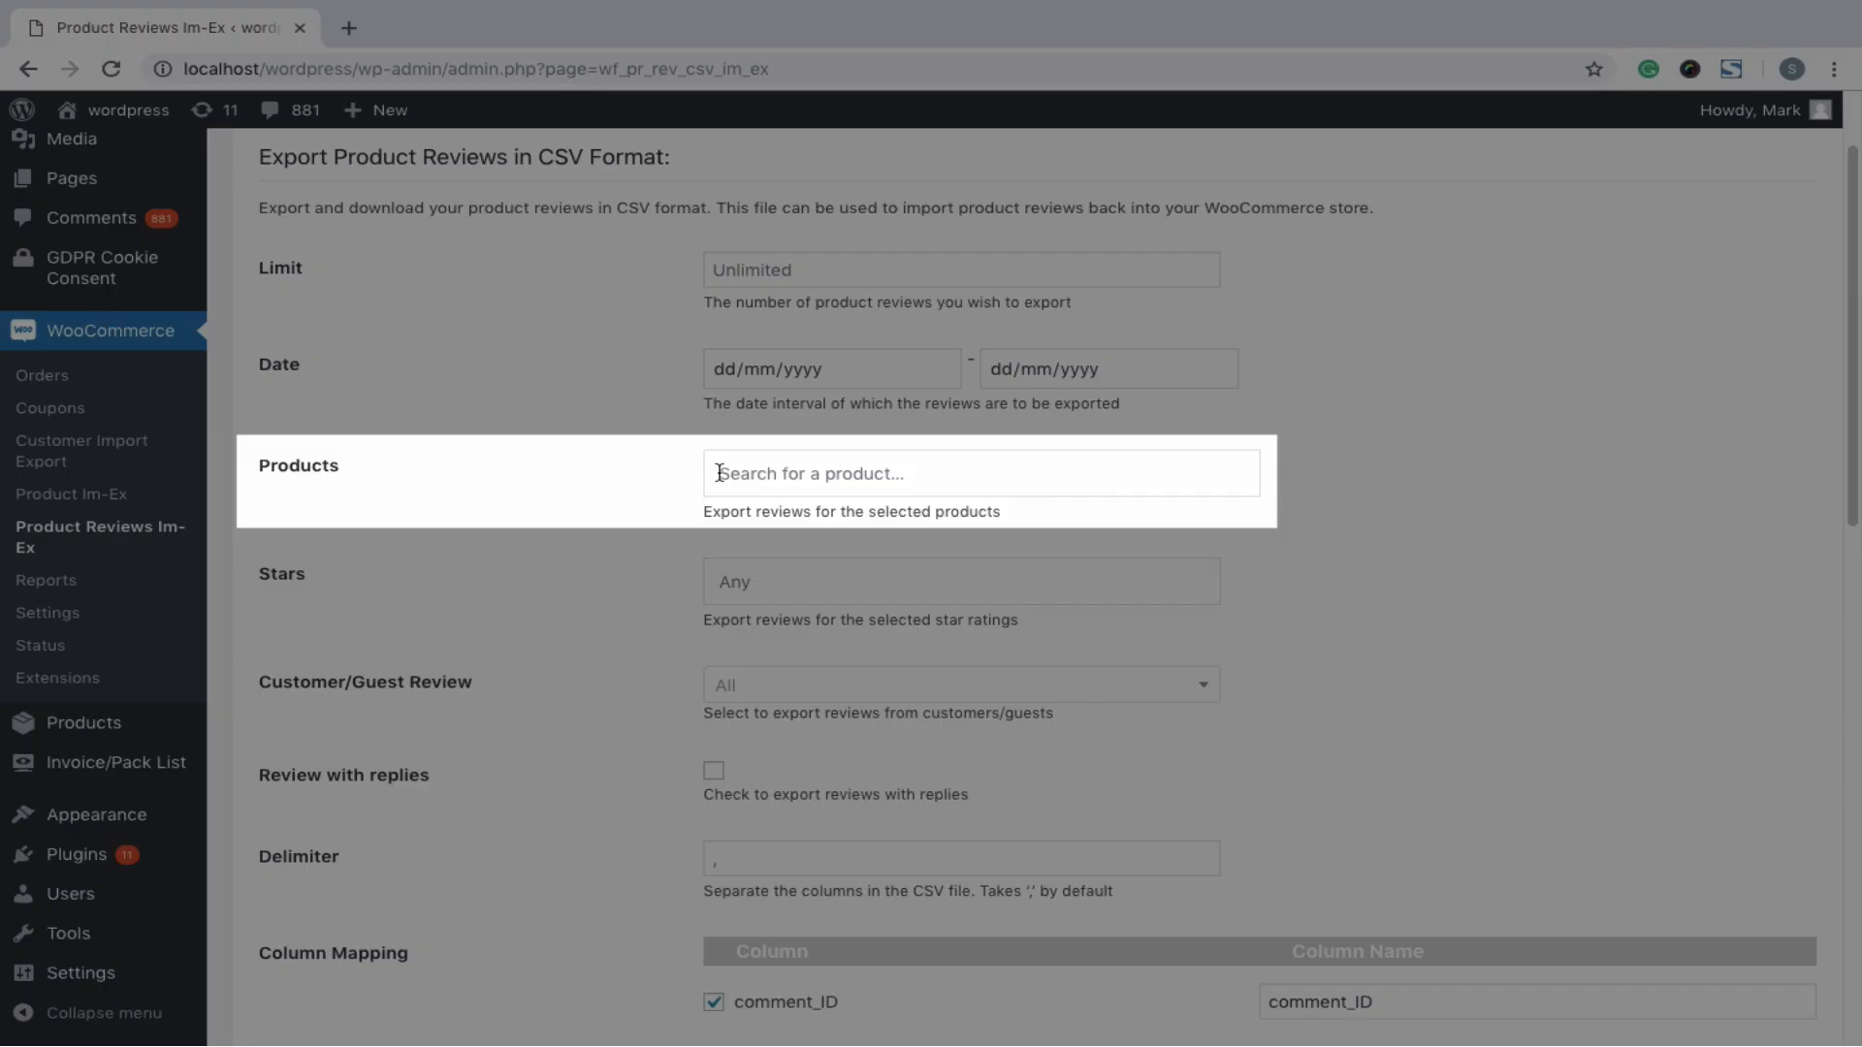
- Try filtering the export by product, searching for "shirt" and choosing Men's Cotton T-Shirt (B11)
click(718, 473)
text(shirt)
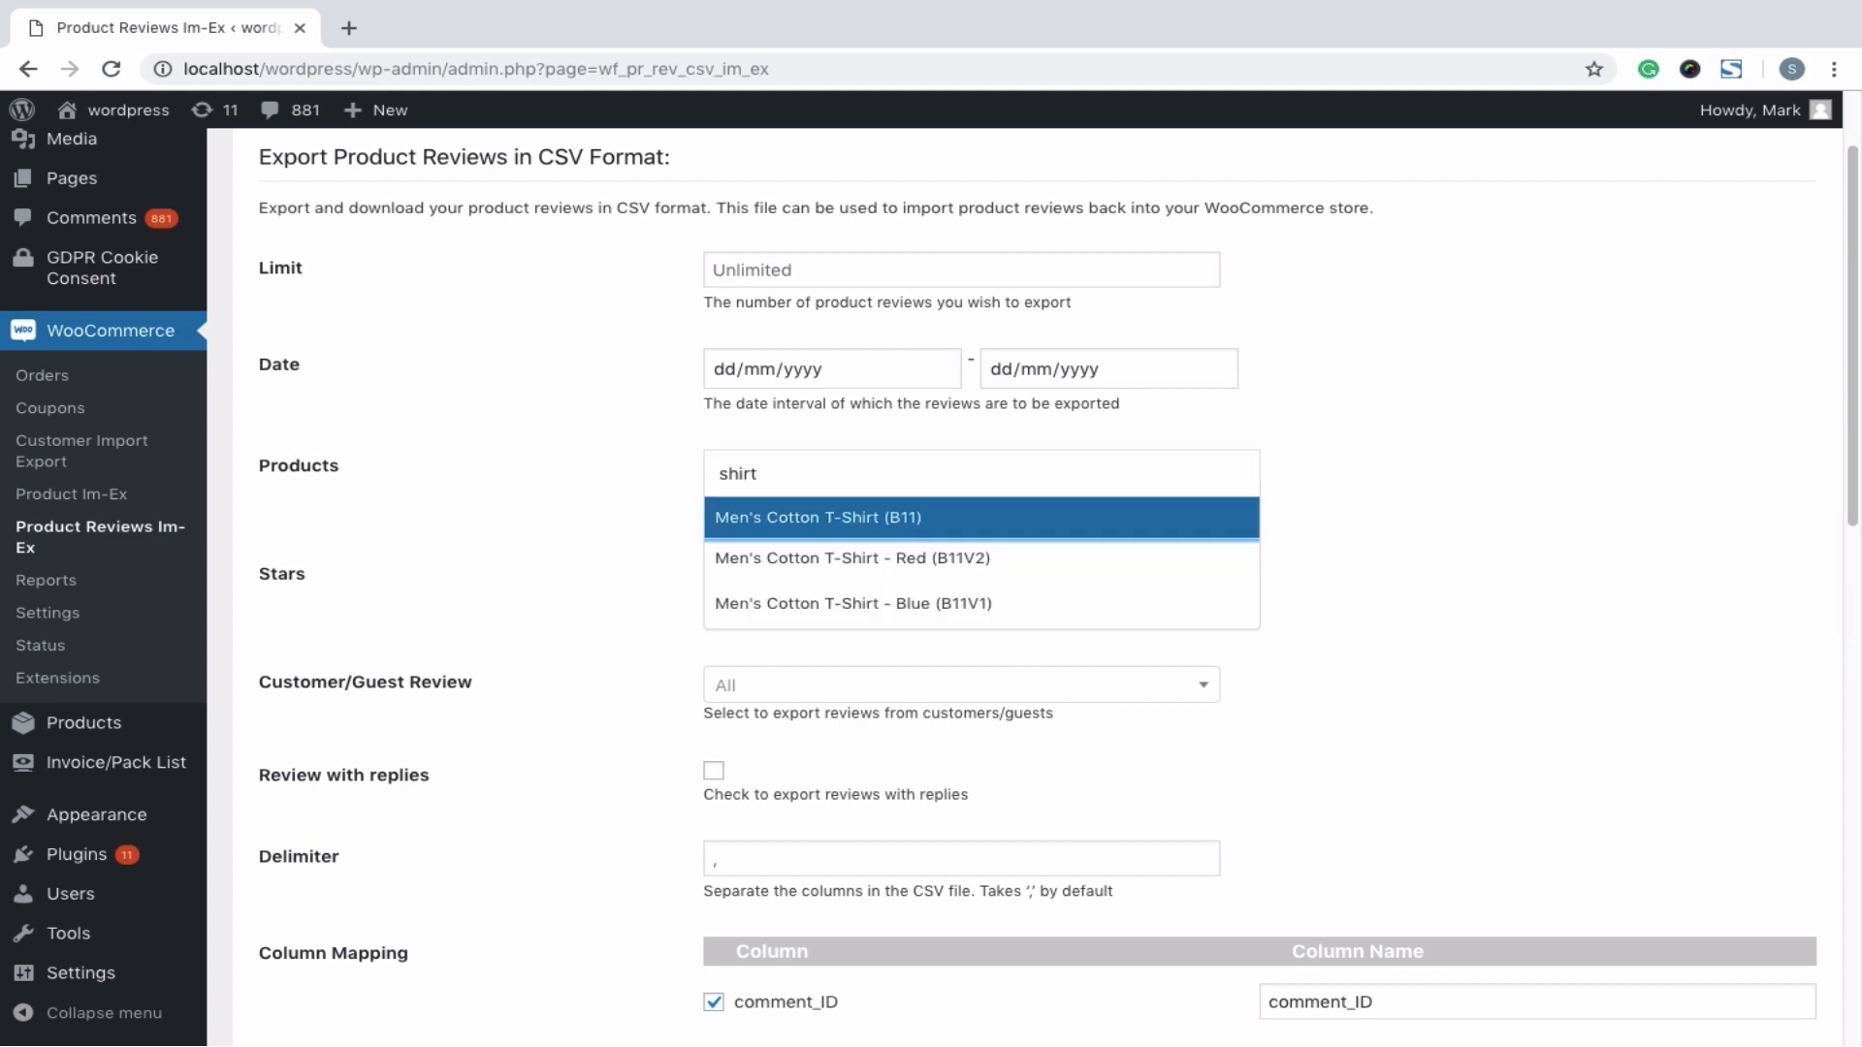
click(744, 516)
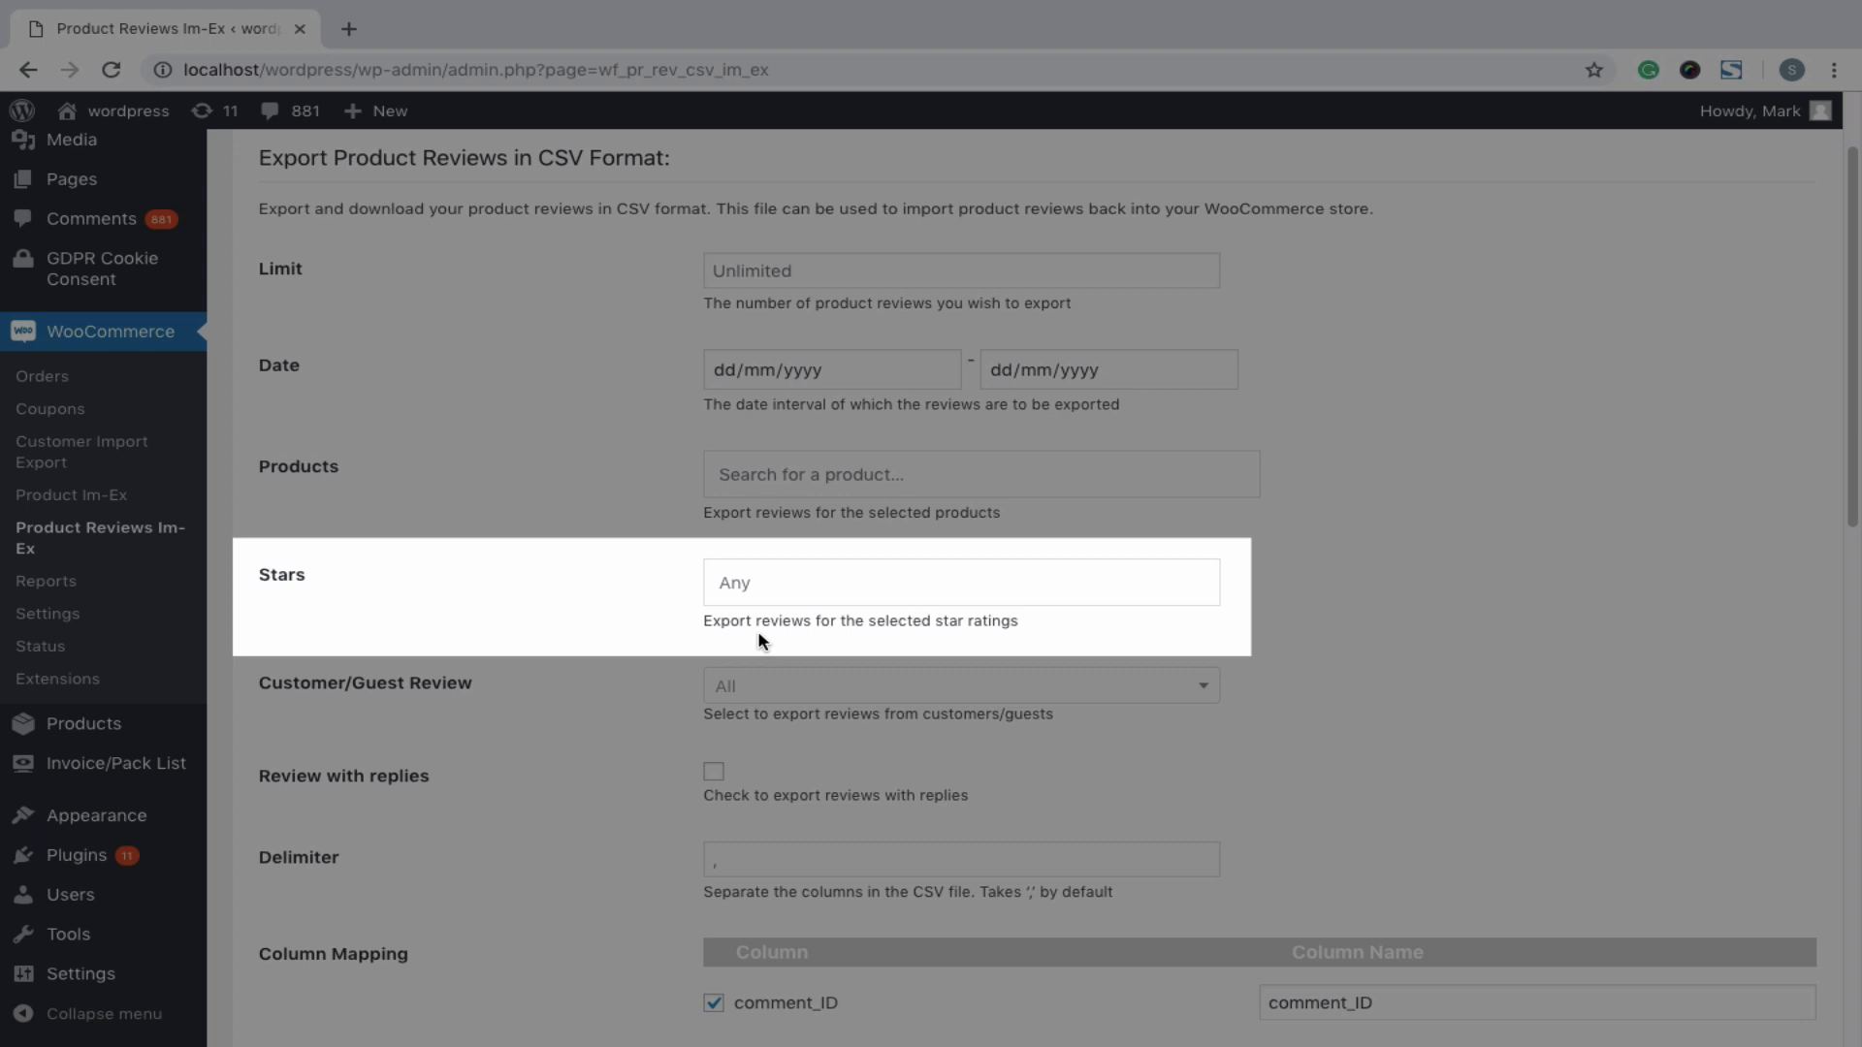
- Try filtering the exported reviews by the 4 Star and 5 Star ratings
click(752, 587)
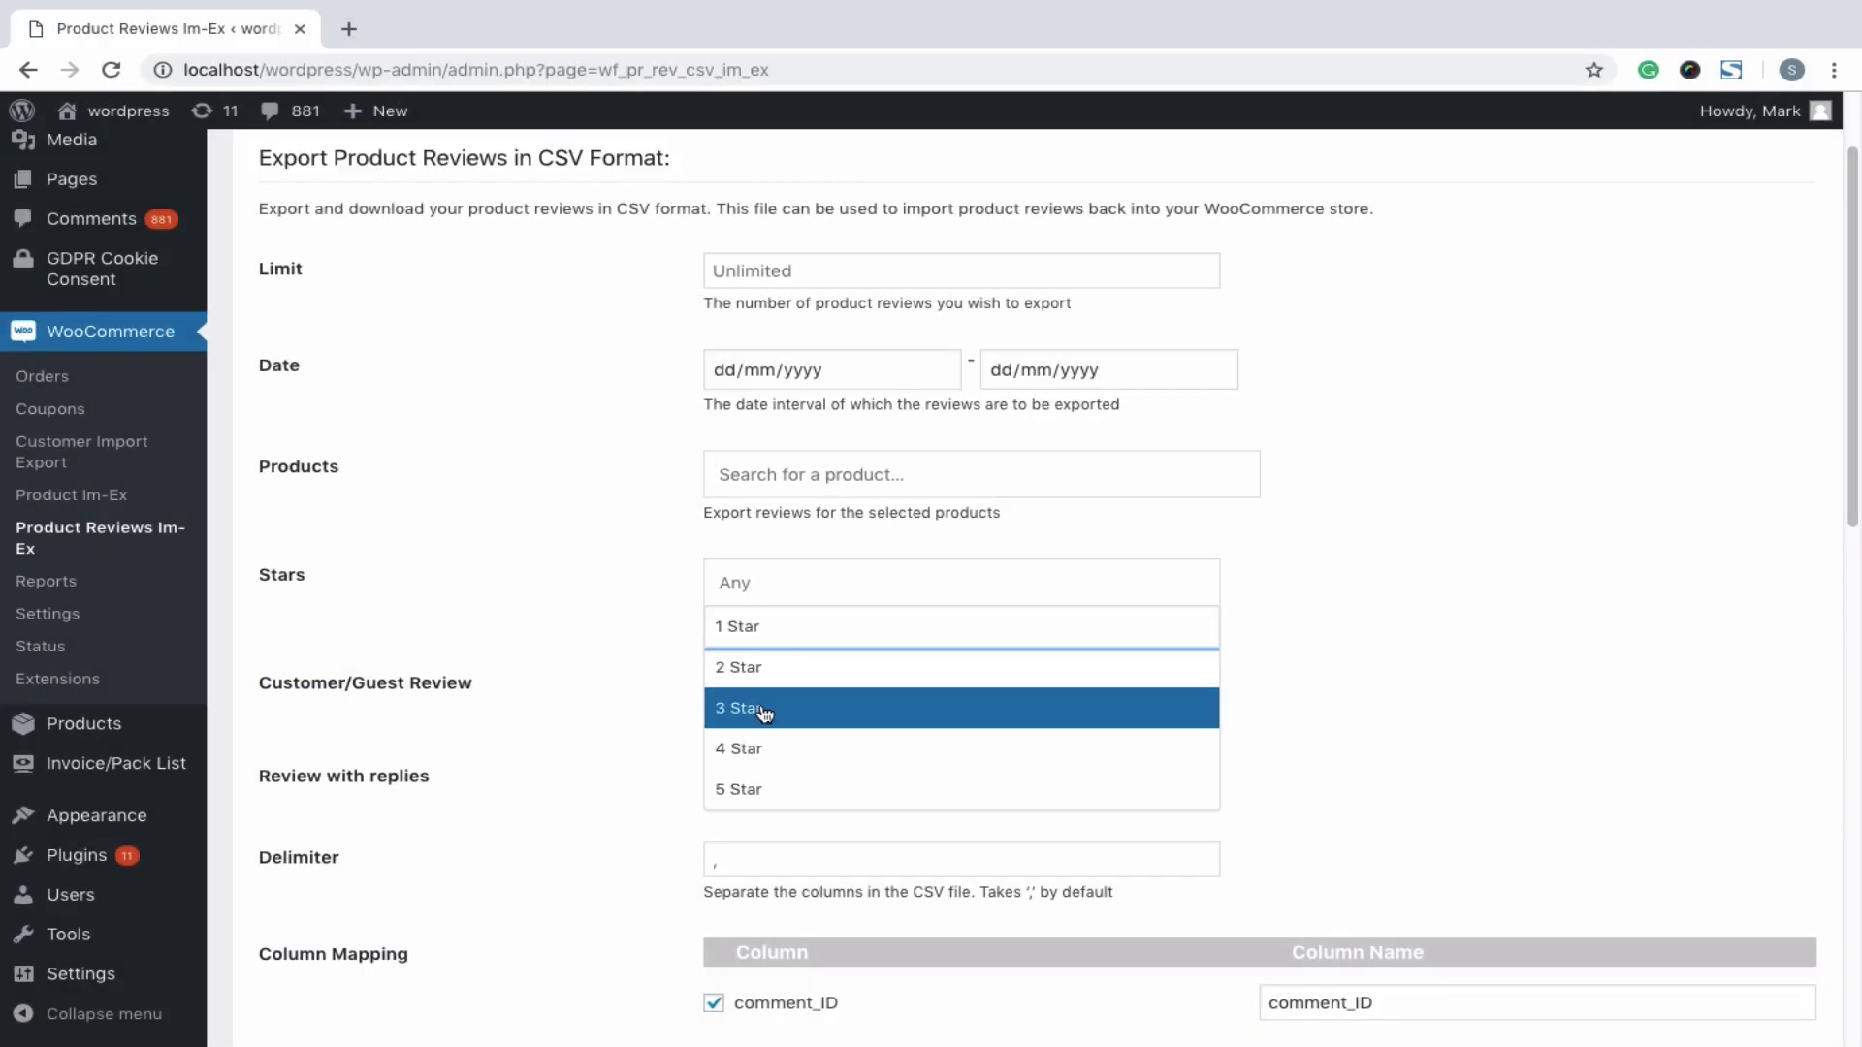
click(831, 748)
click(821, 596)
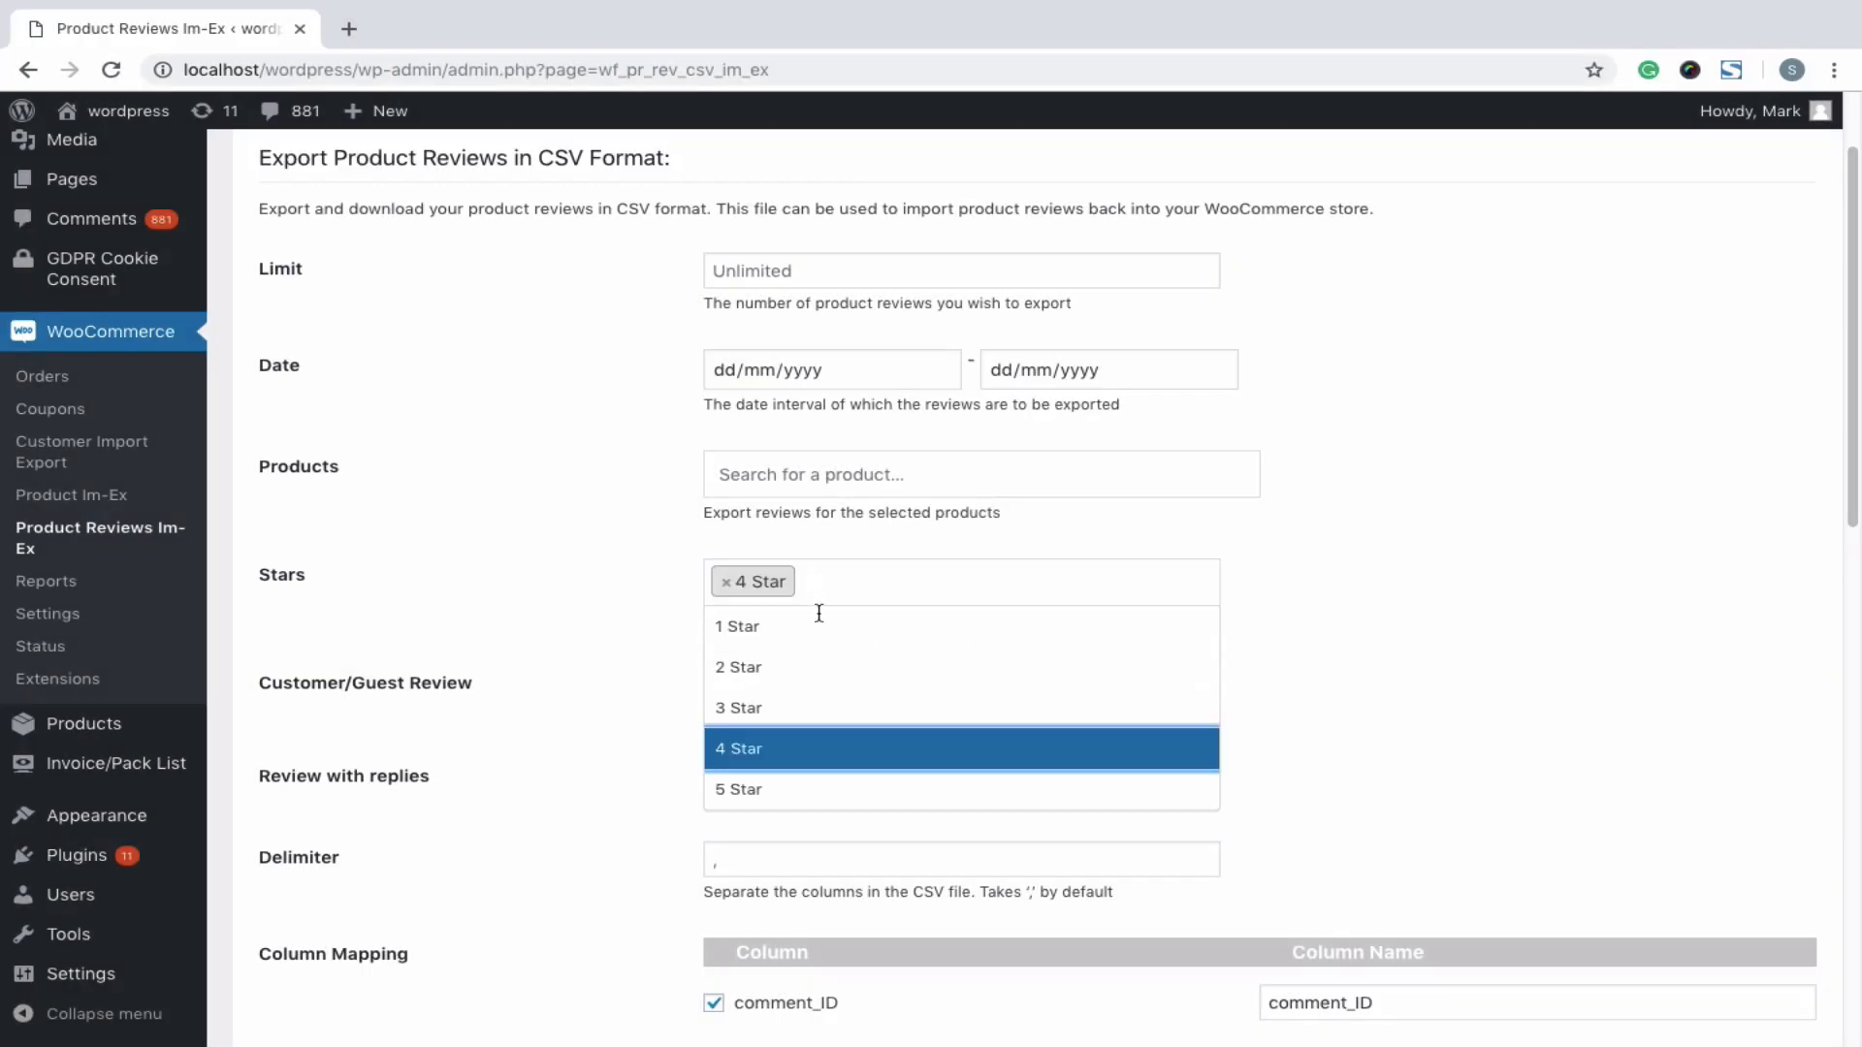
click(819, 804)
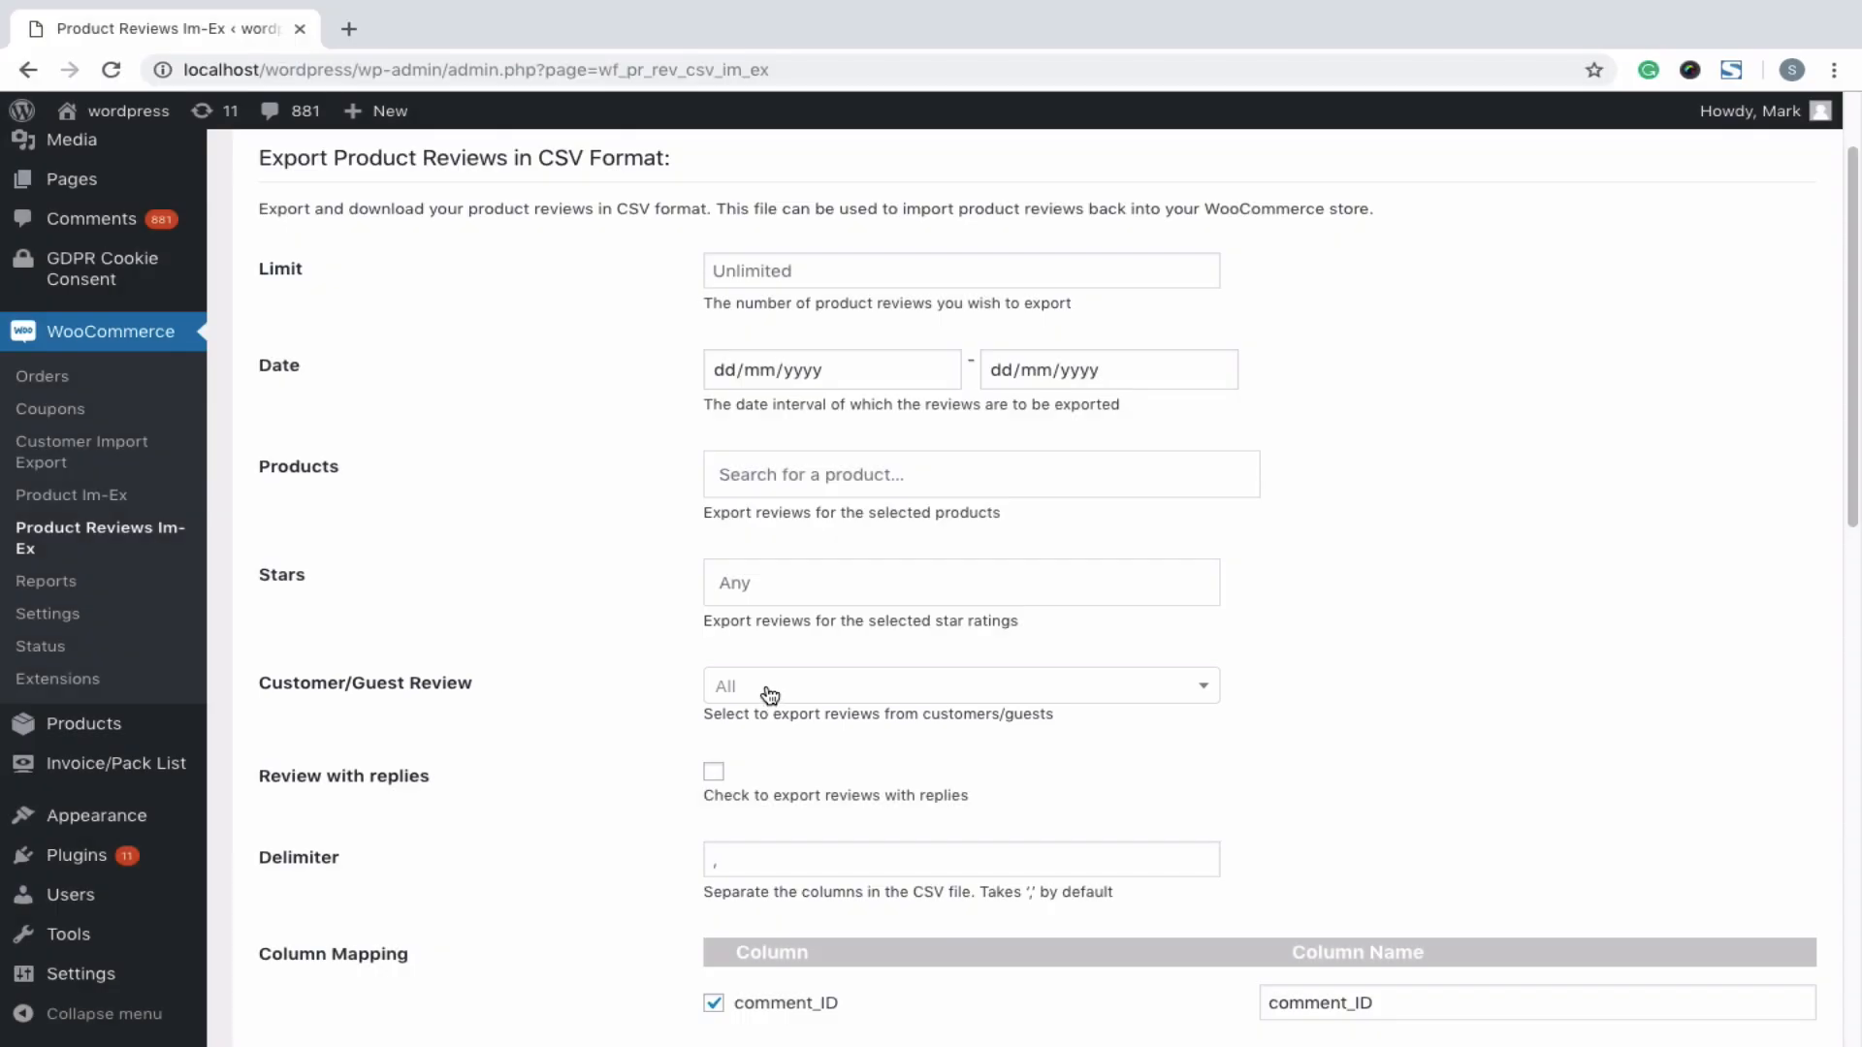
- Look at the customer/guest review choices and enable exporting reviews with replies
click(766, 695)
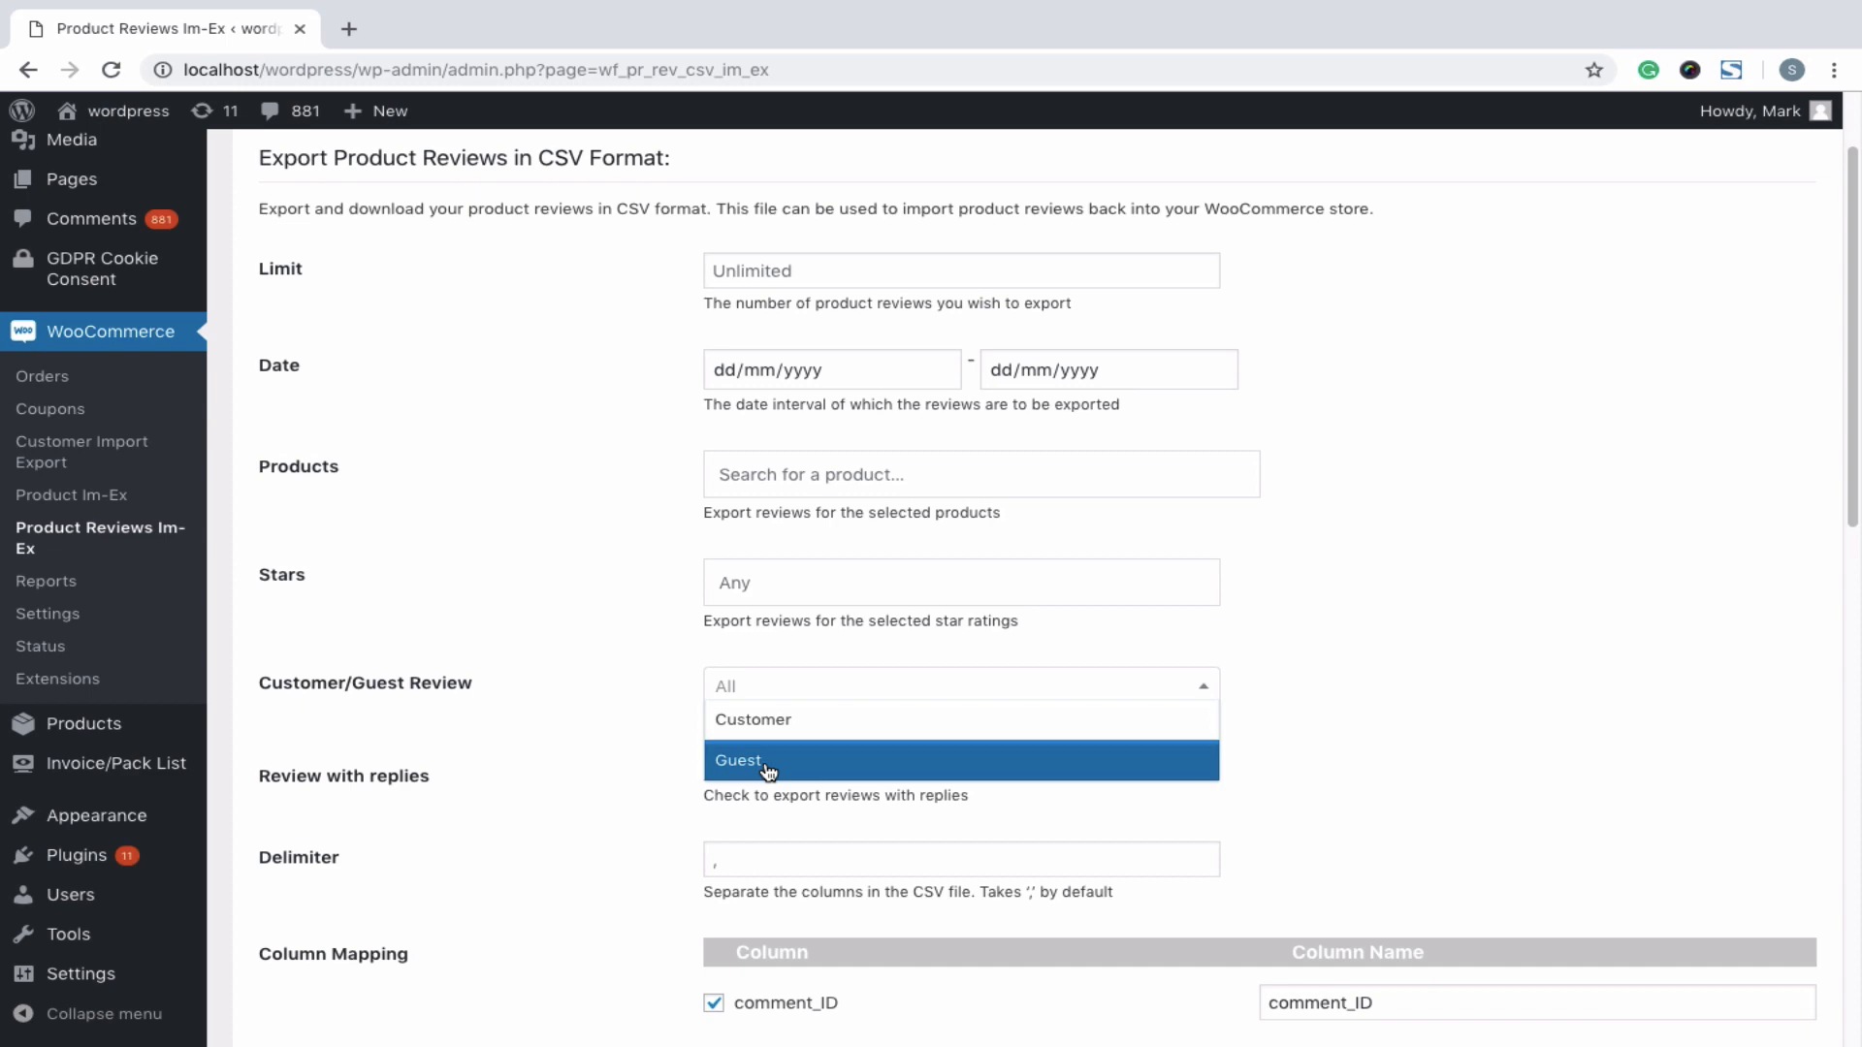
scroll(717, 543, down, 3)
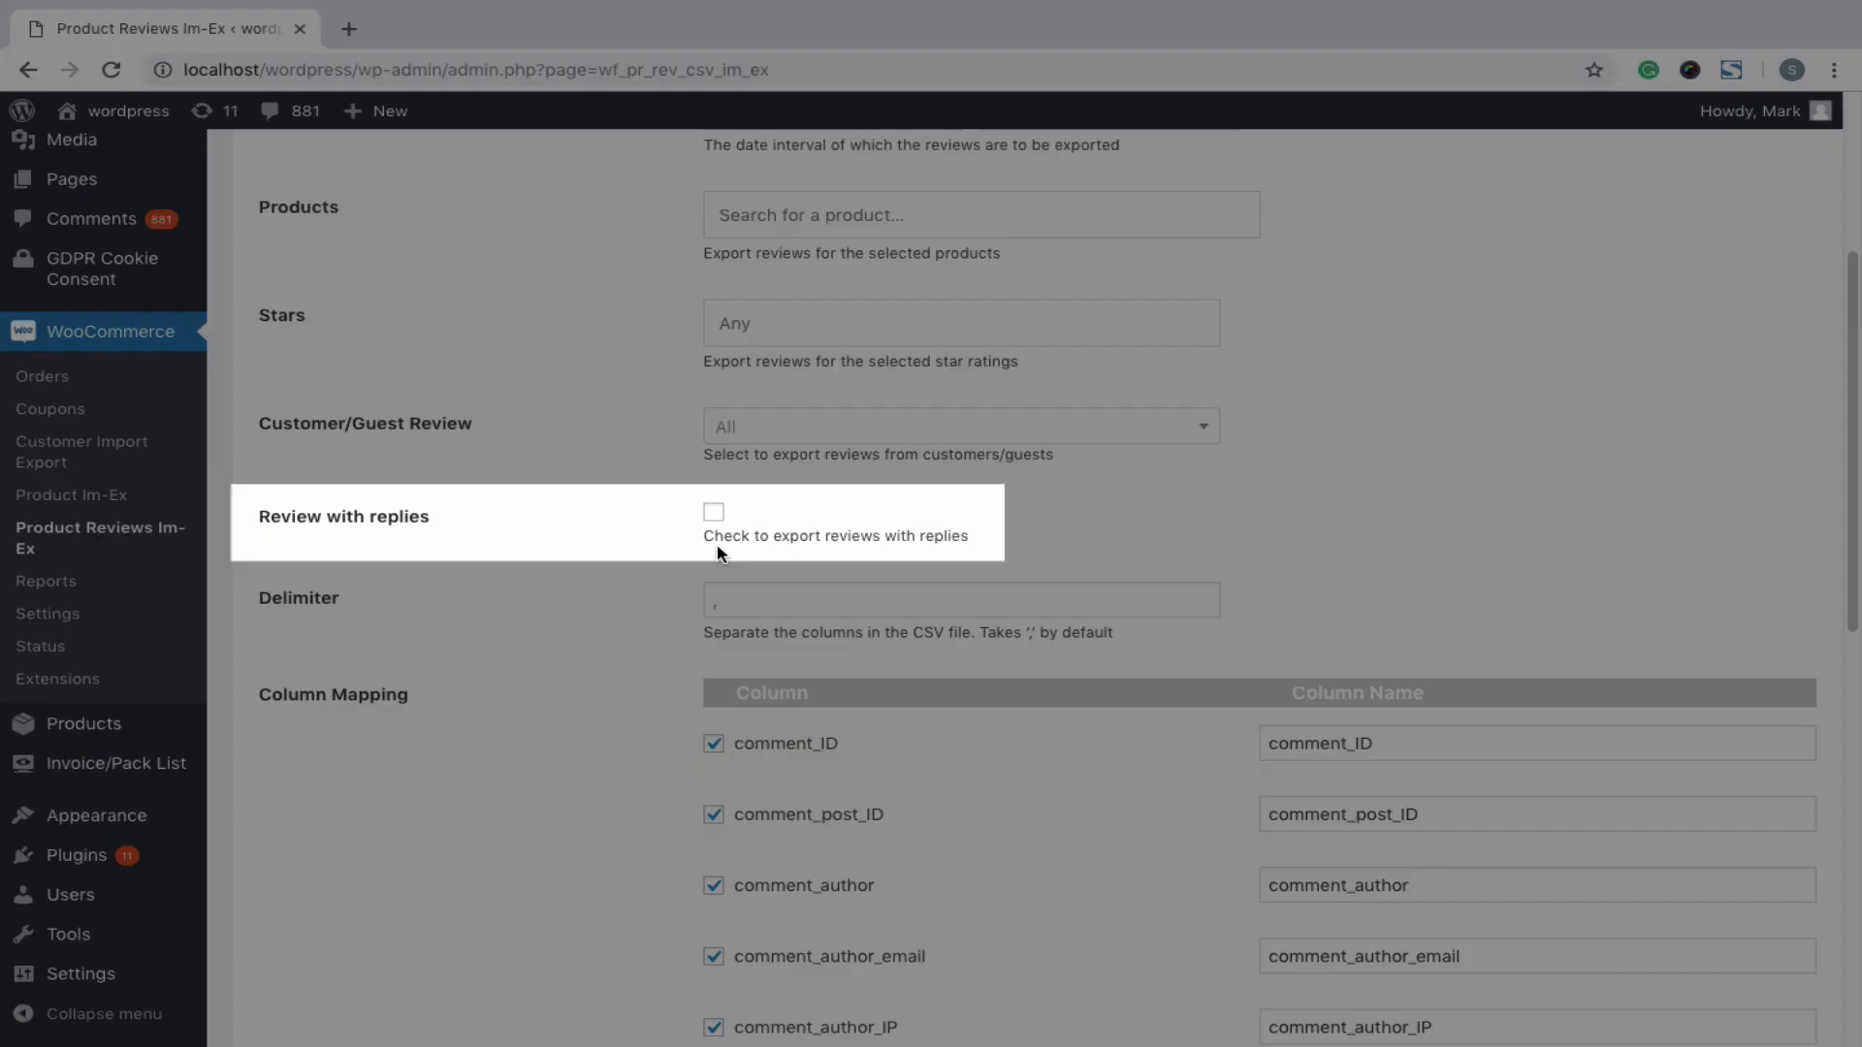
click(714, 519)
- Review the delimiter and column mapping, and export the product reviews to CSV with all columns included
scroll(757, 490, down, 2)
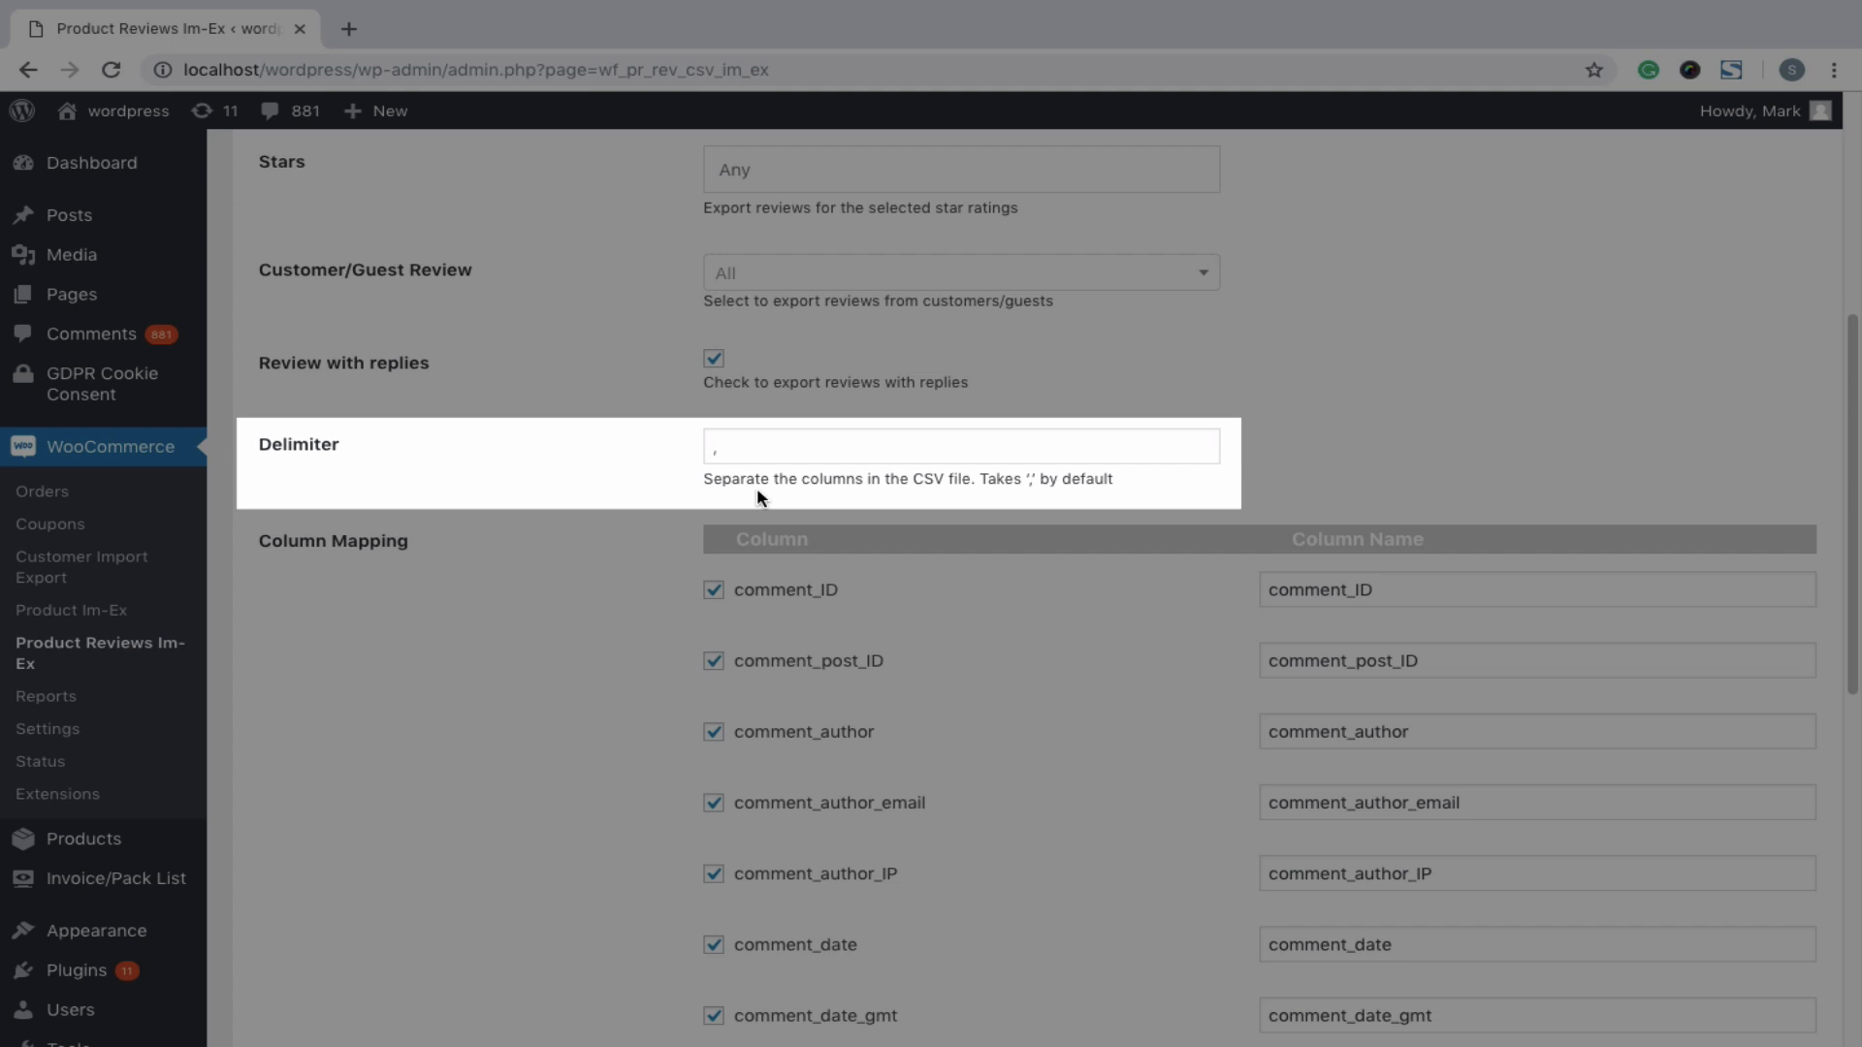
scroll(320, 514, down, 1)
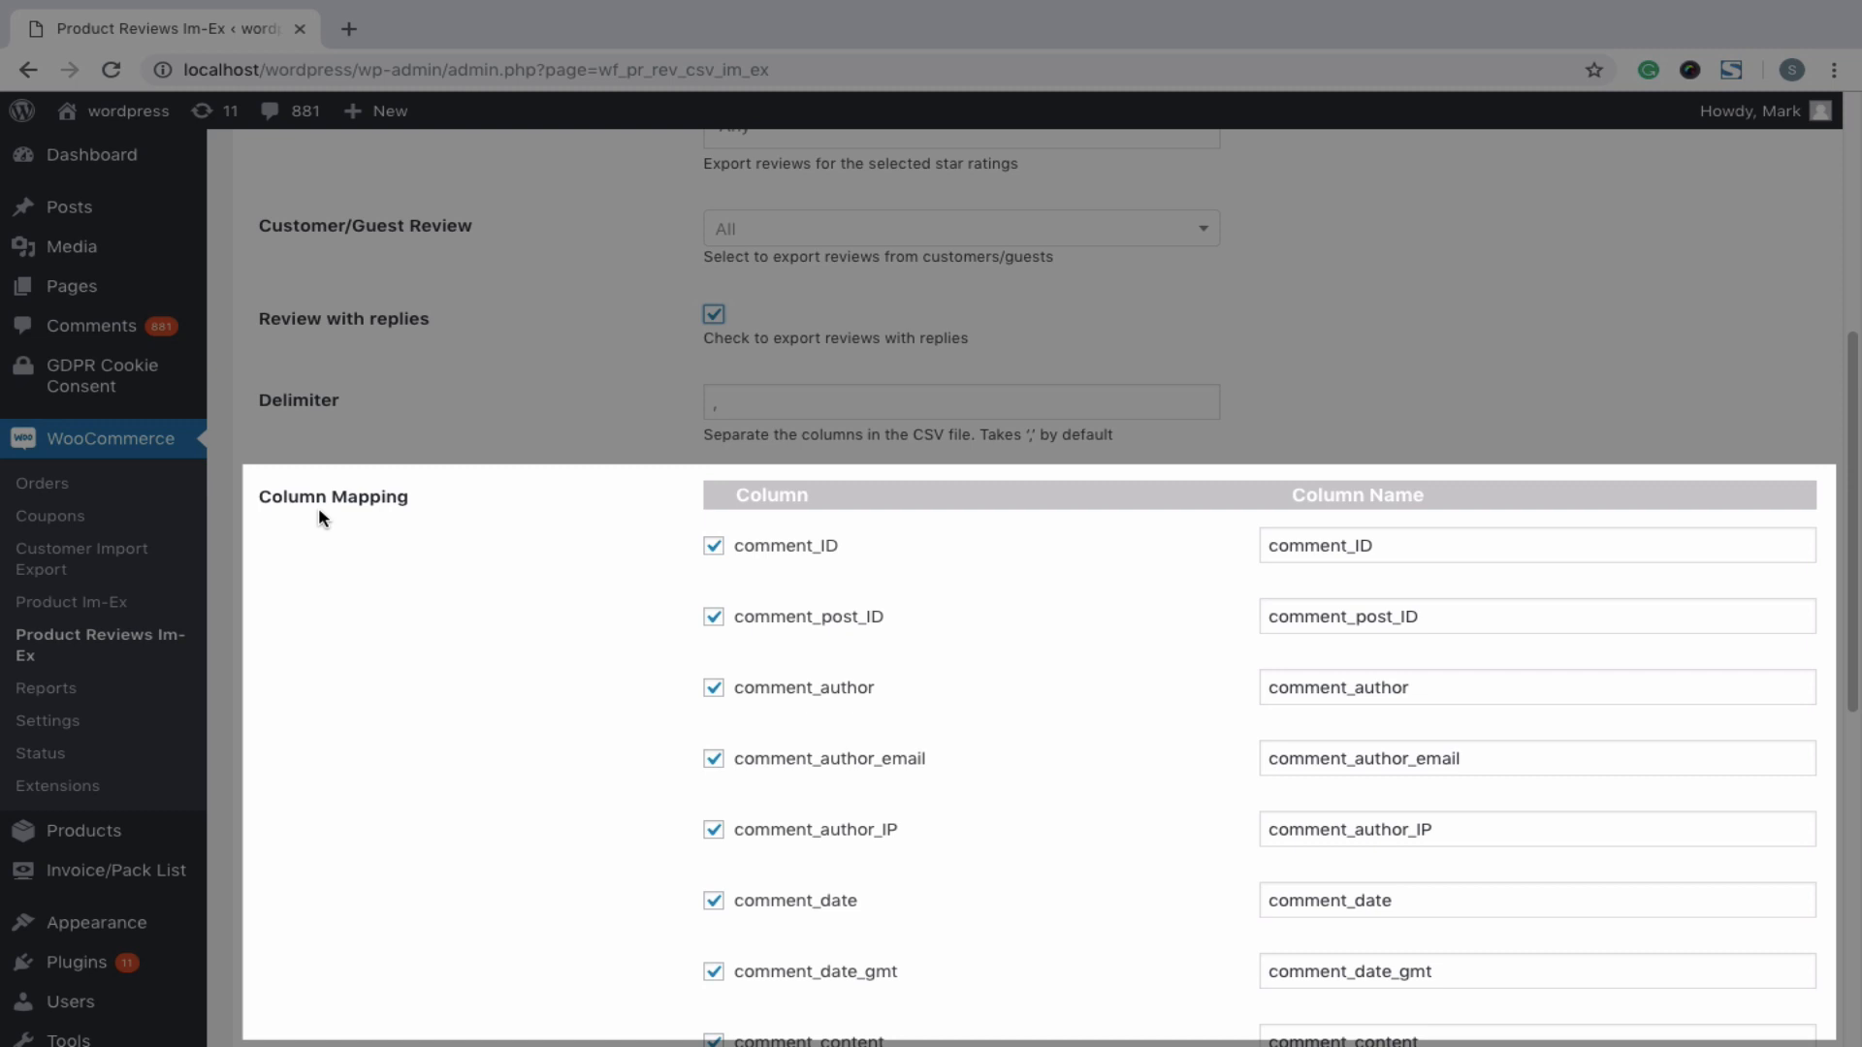
scroll(318, 508, down, 3)
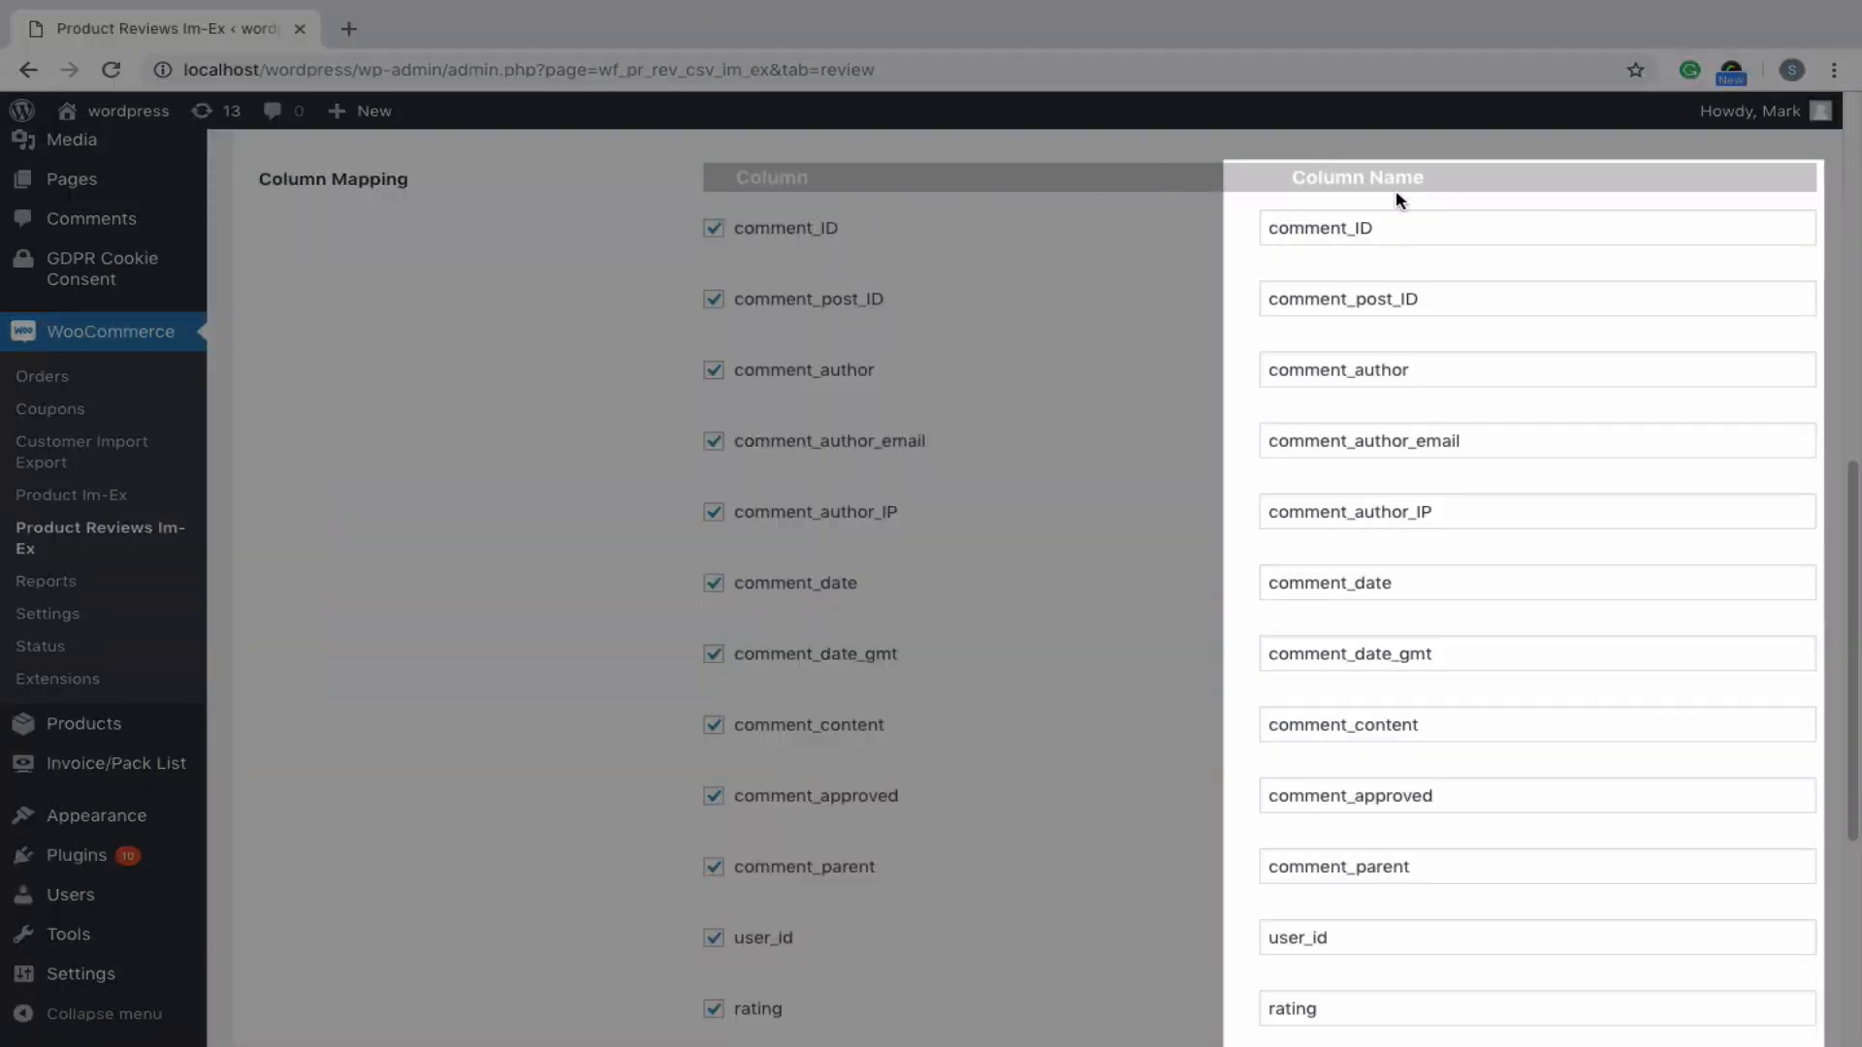
scroll(962, 944, down, 2)
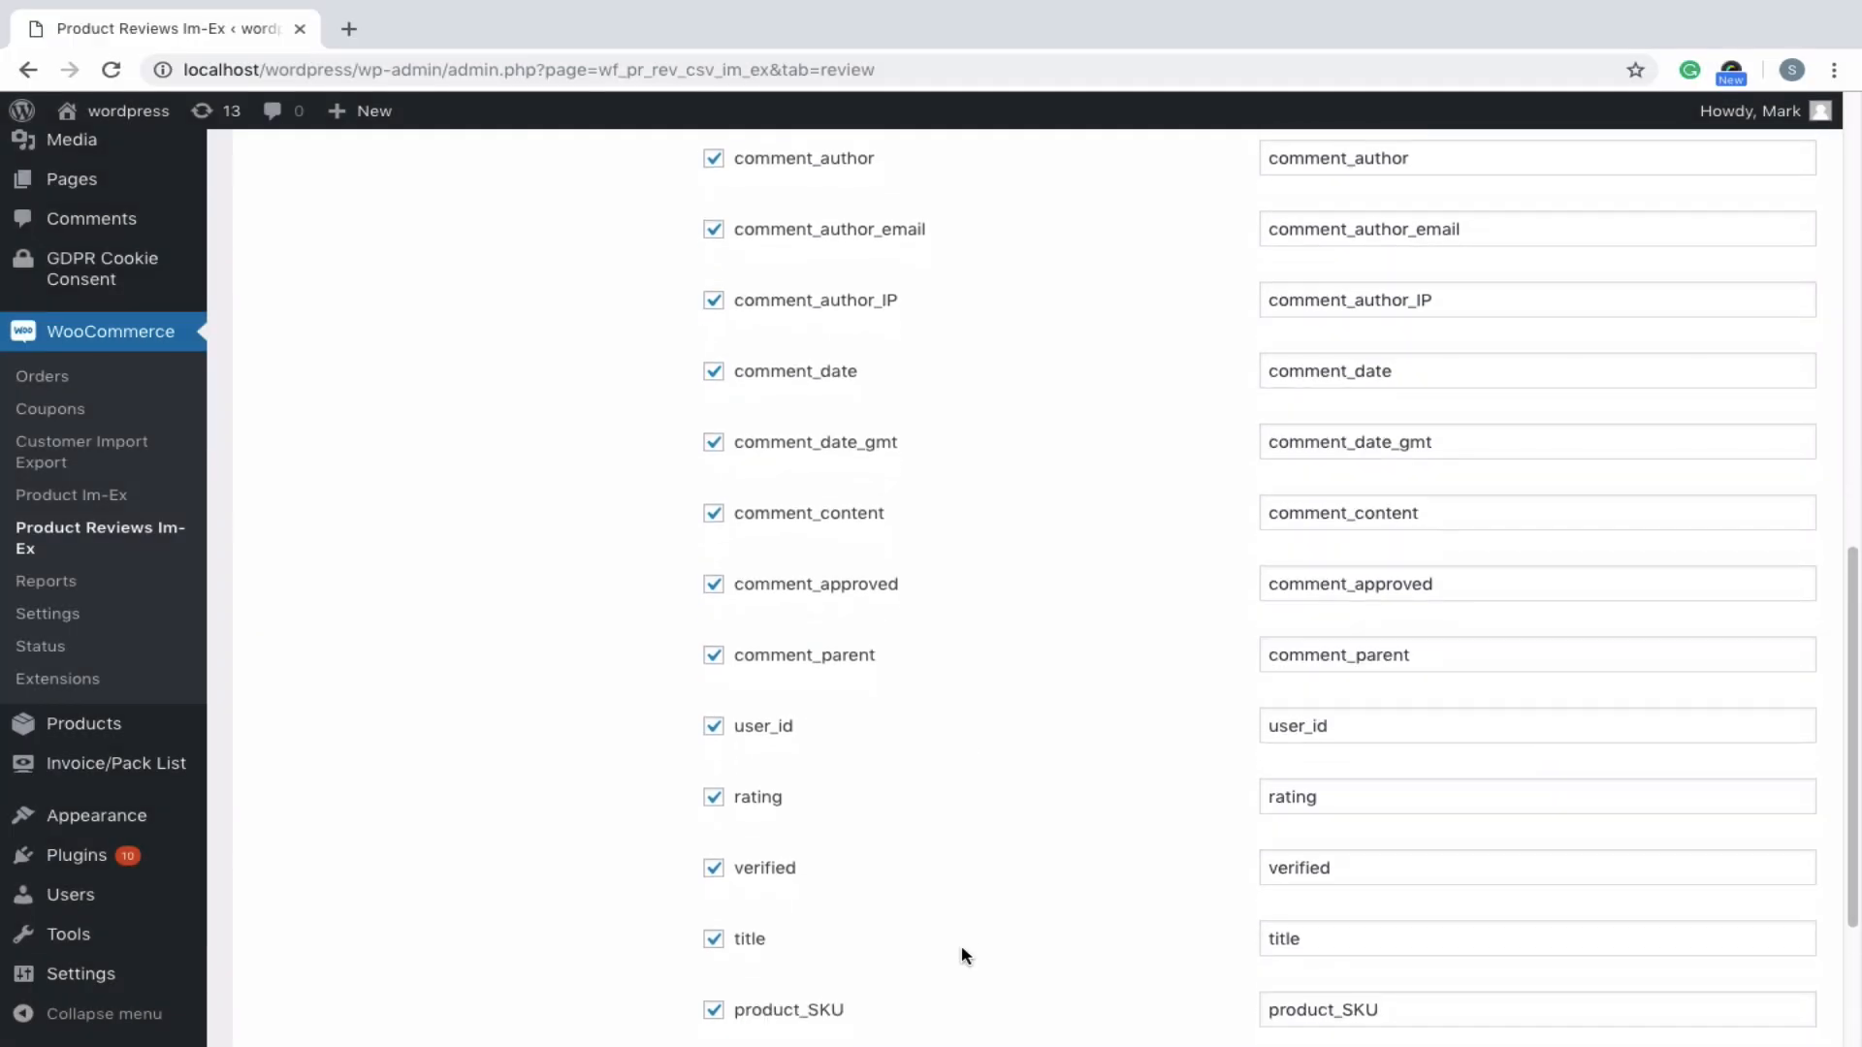
scroll(962, 954, down, 3)
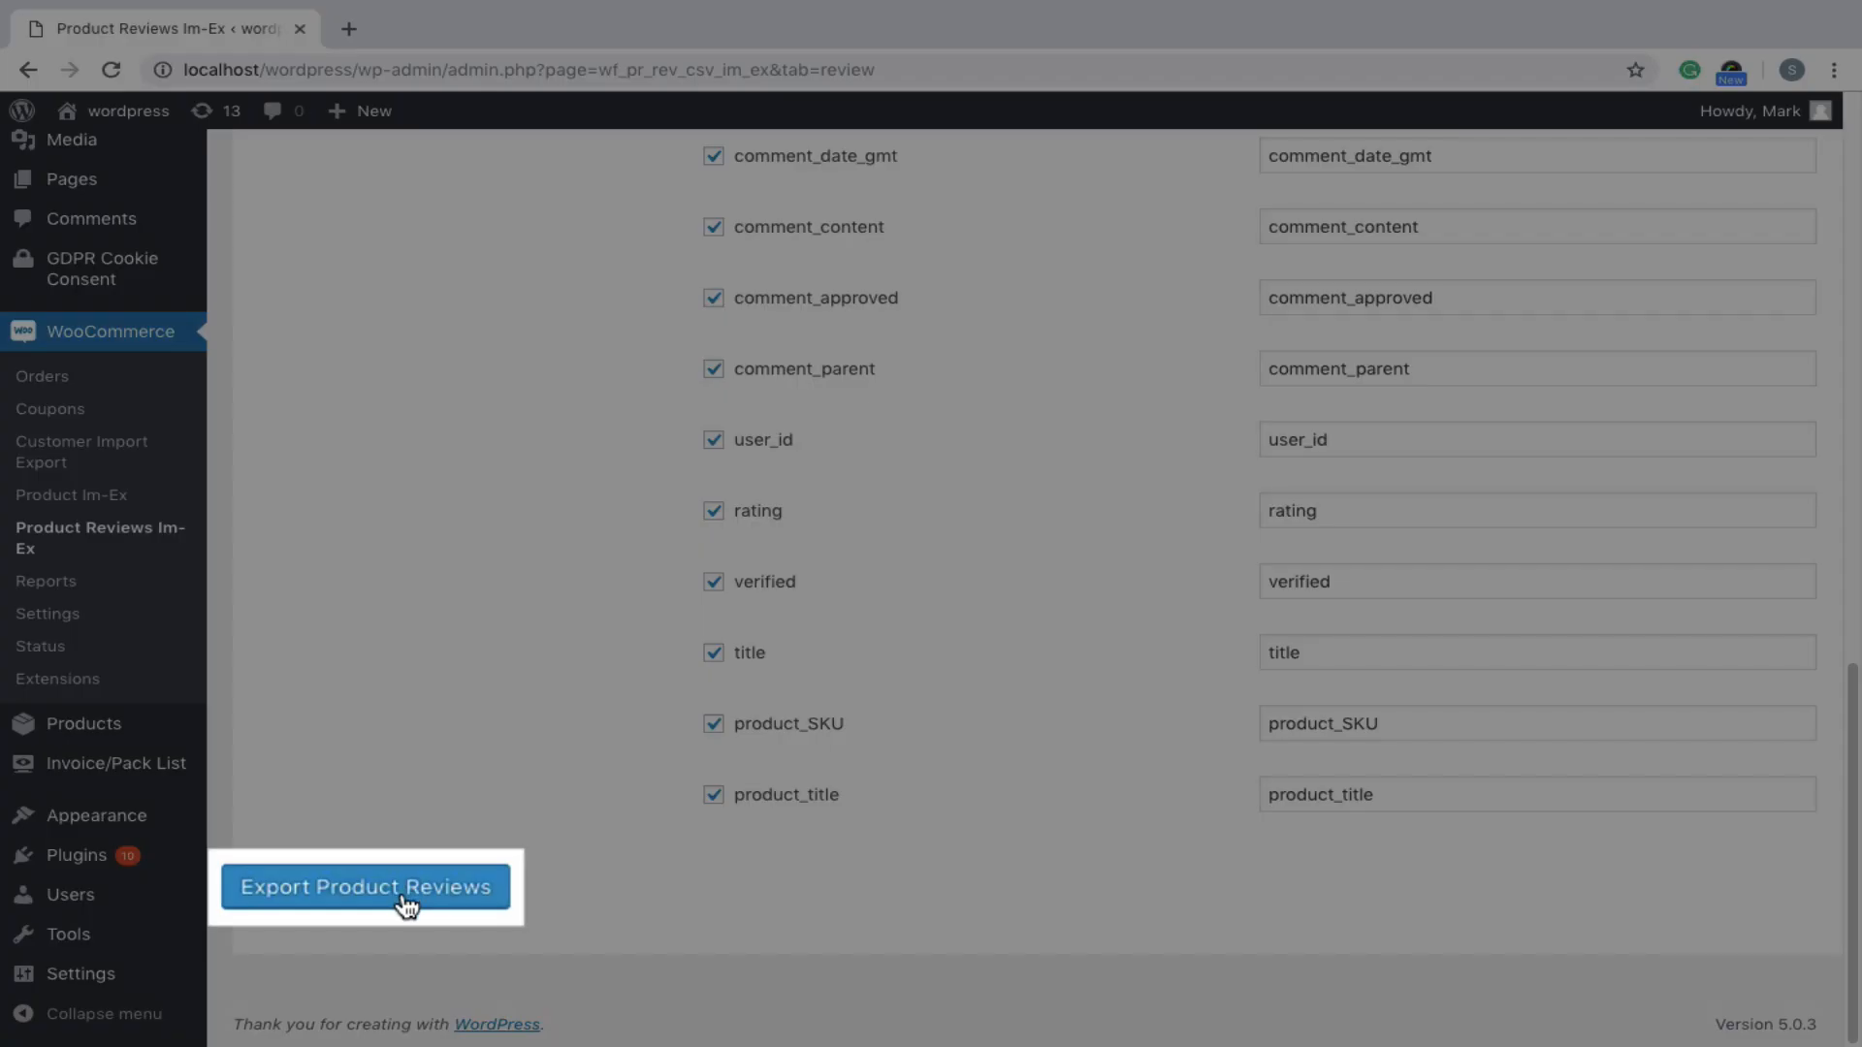
click(406, 904)
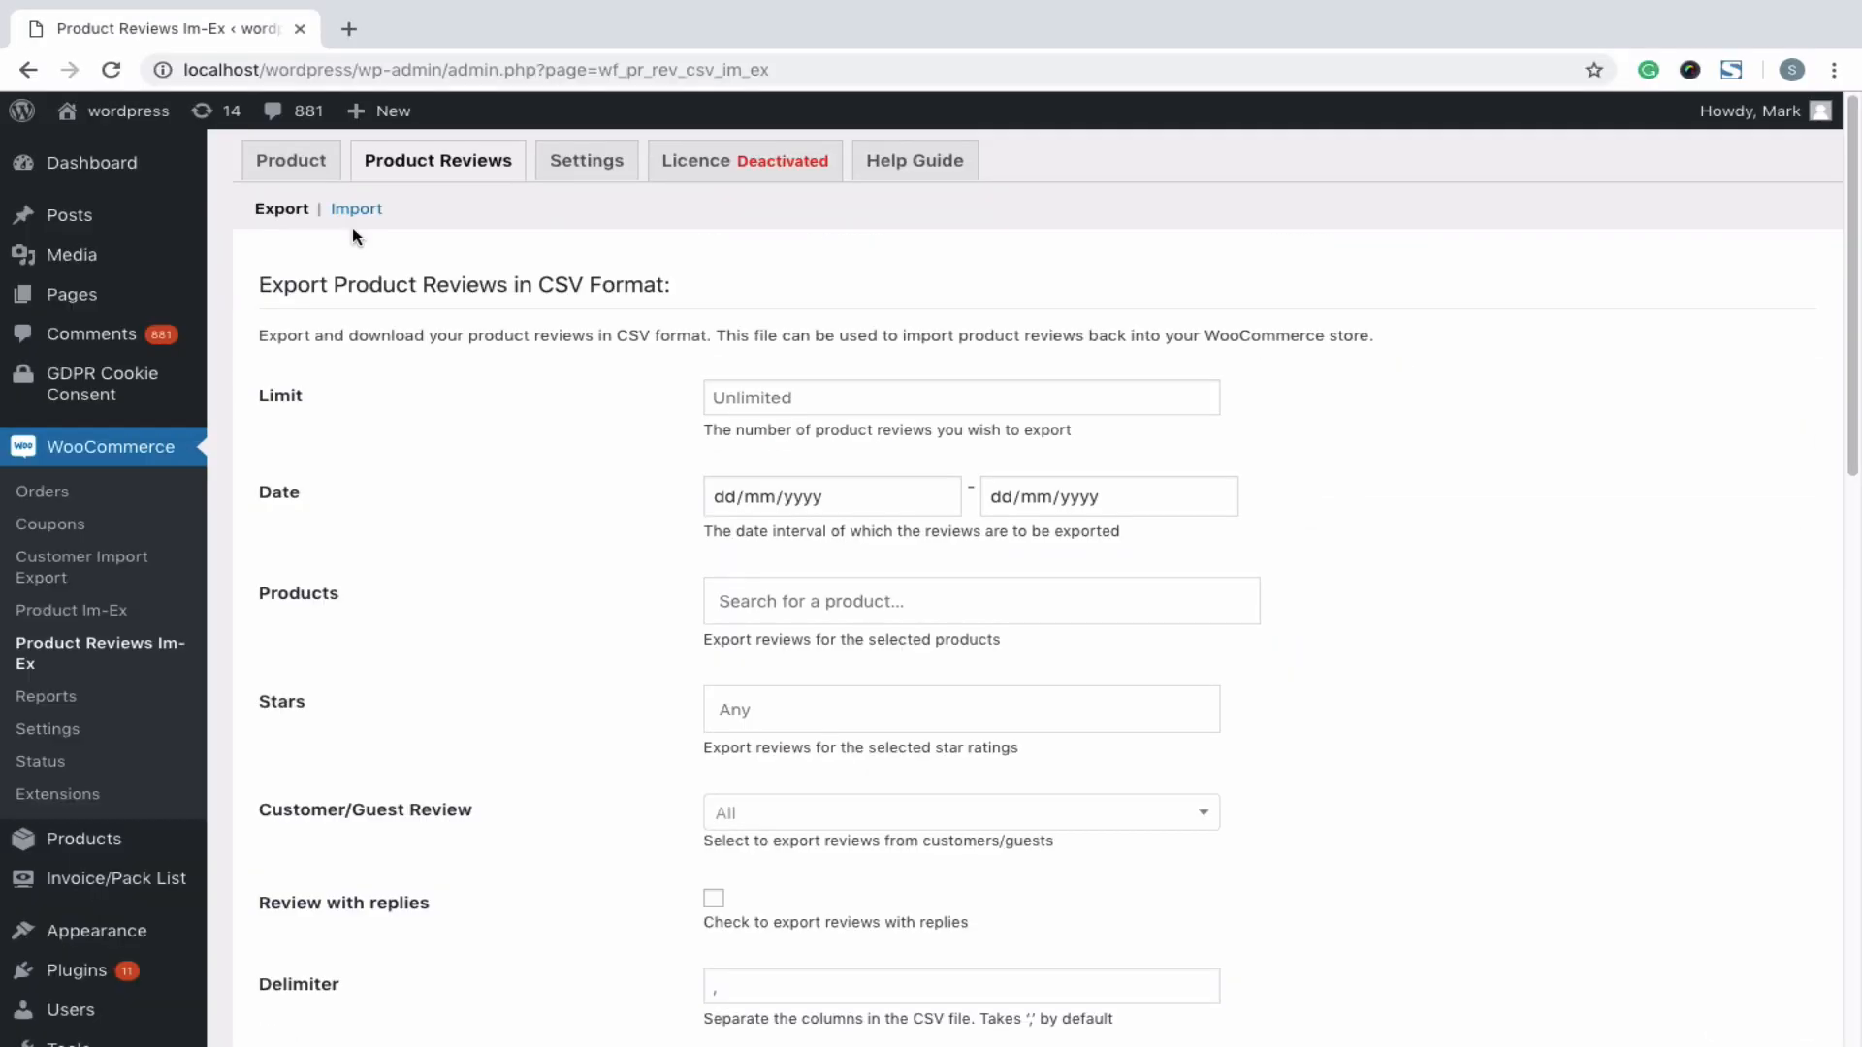
- Open the product reviews import page and download the Product Review Sample CSV from the WebToffee guide
click(355, 214)
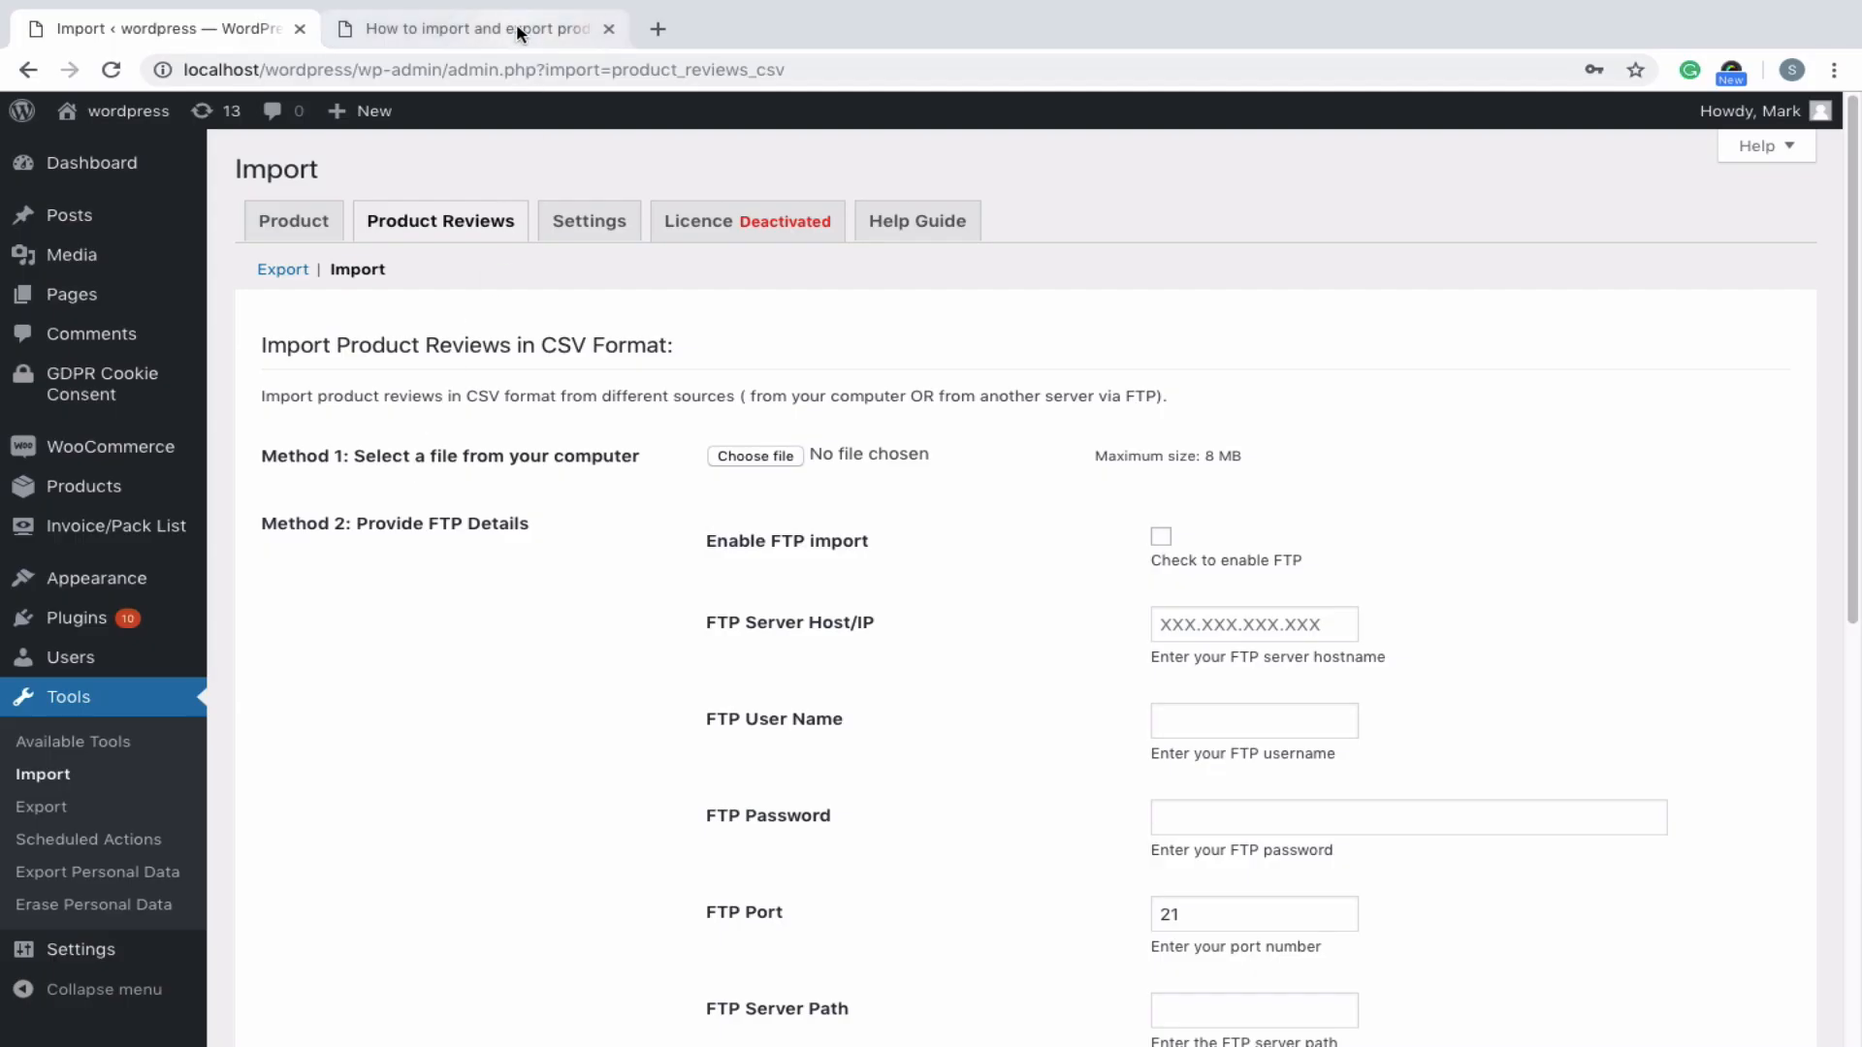
click(519, 32)
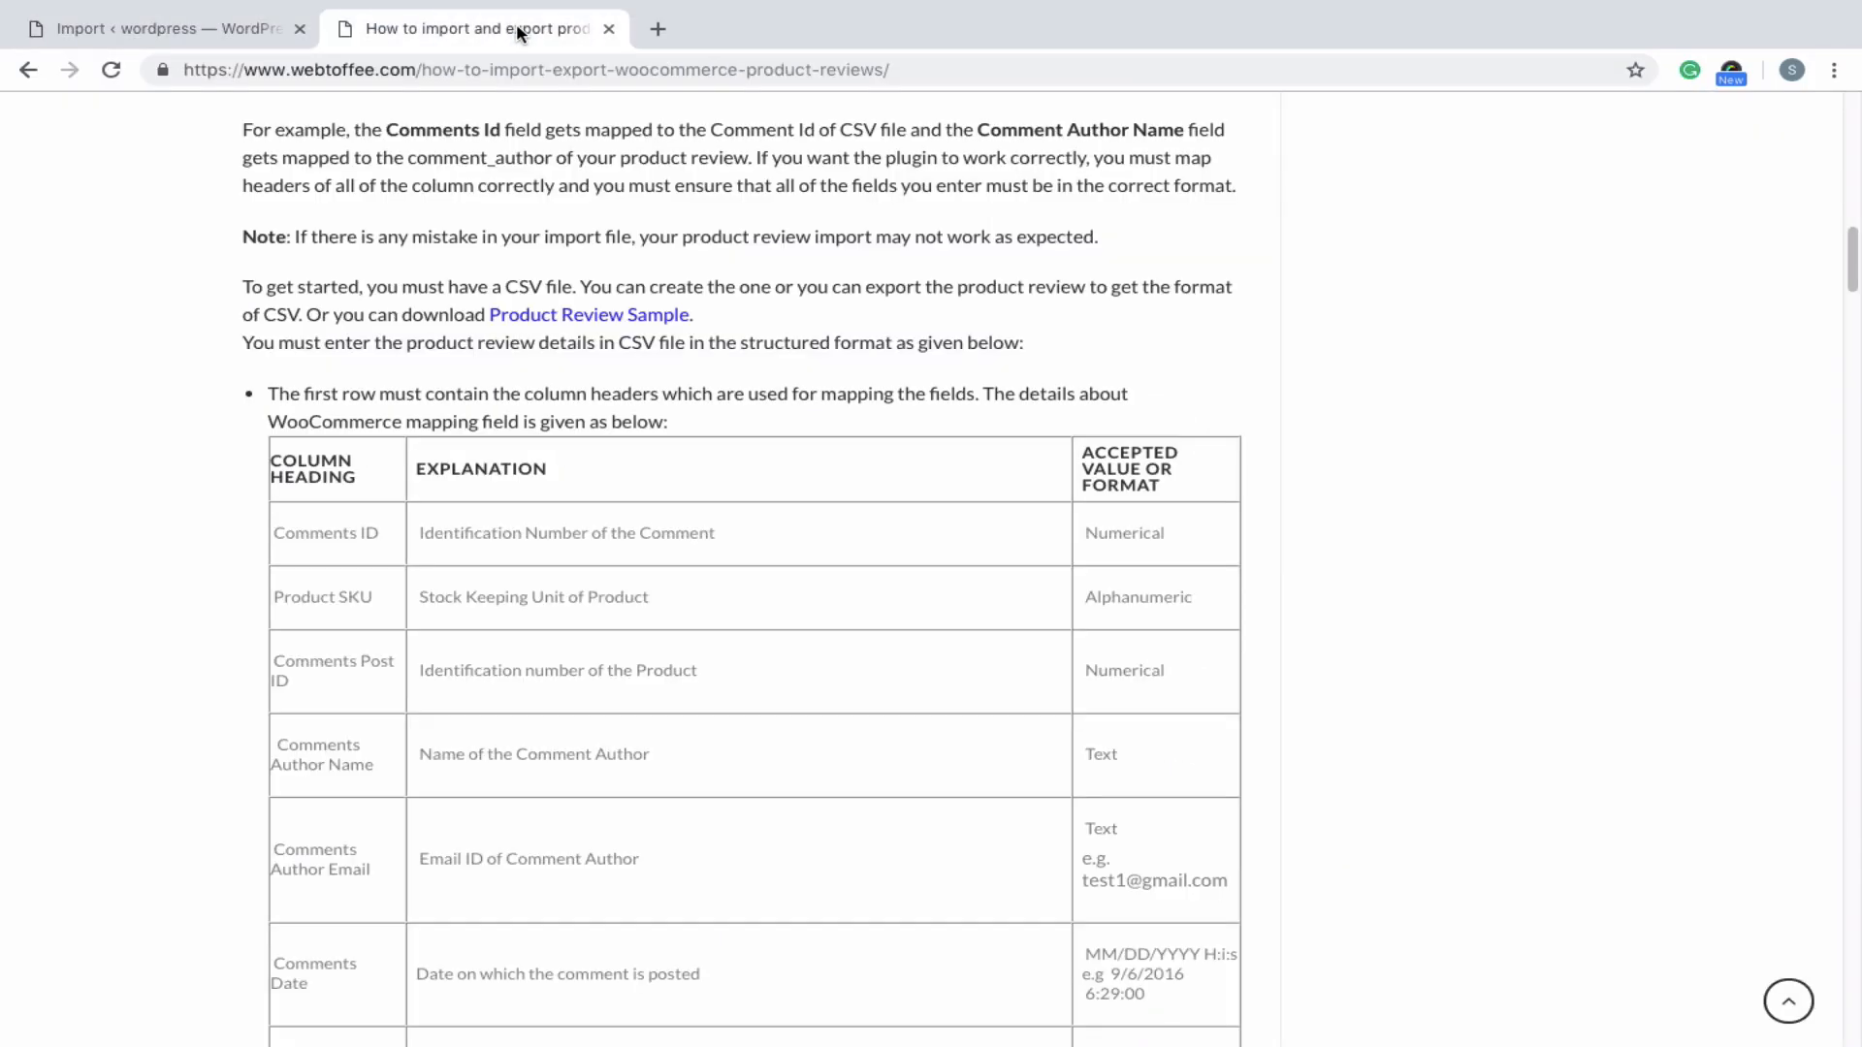
click(556, 316)
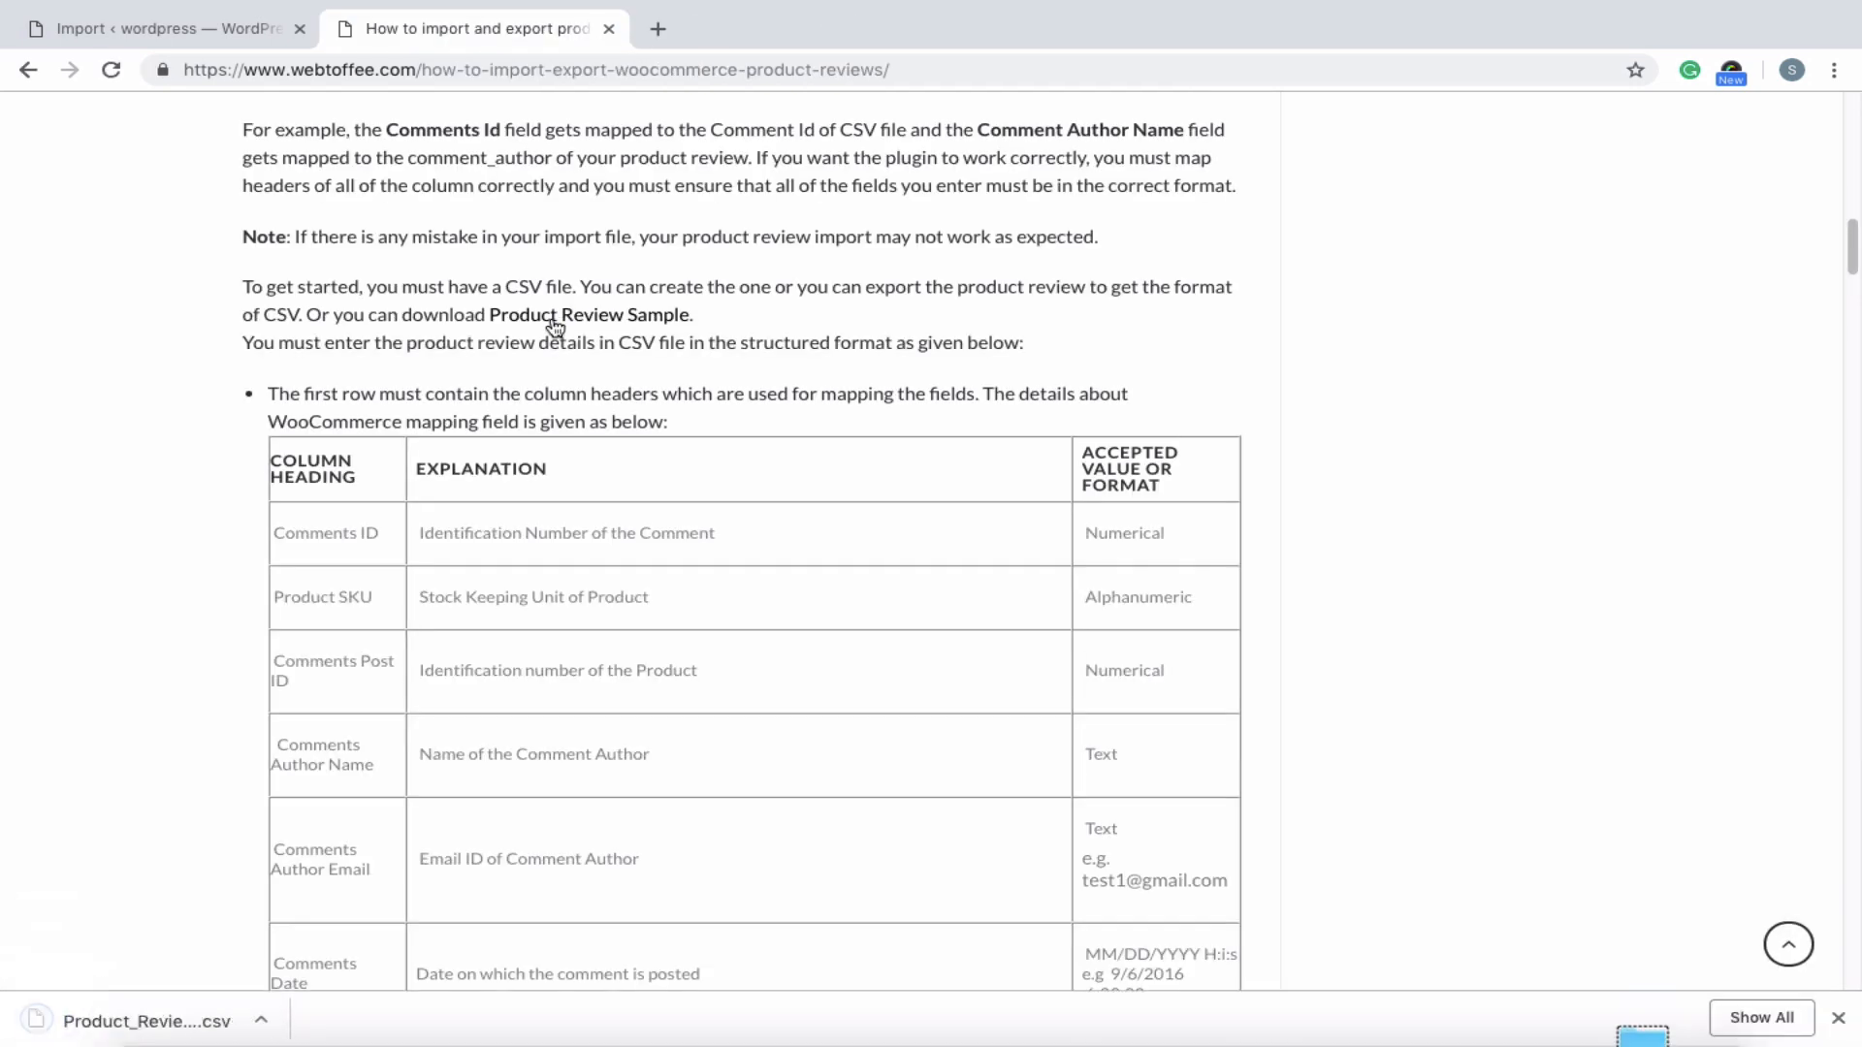
click(169, 1013)
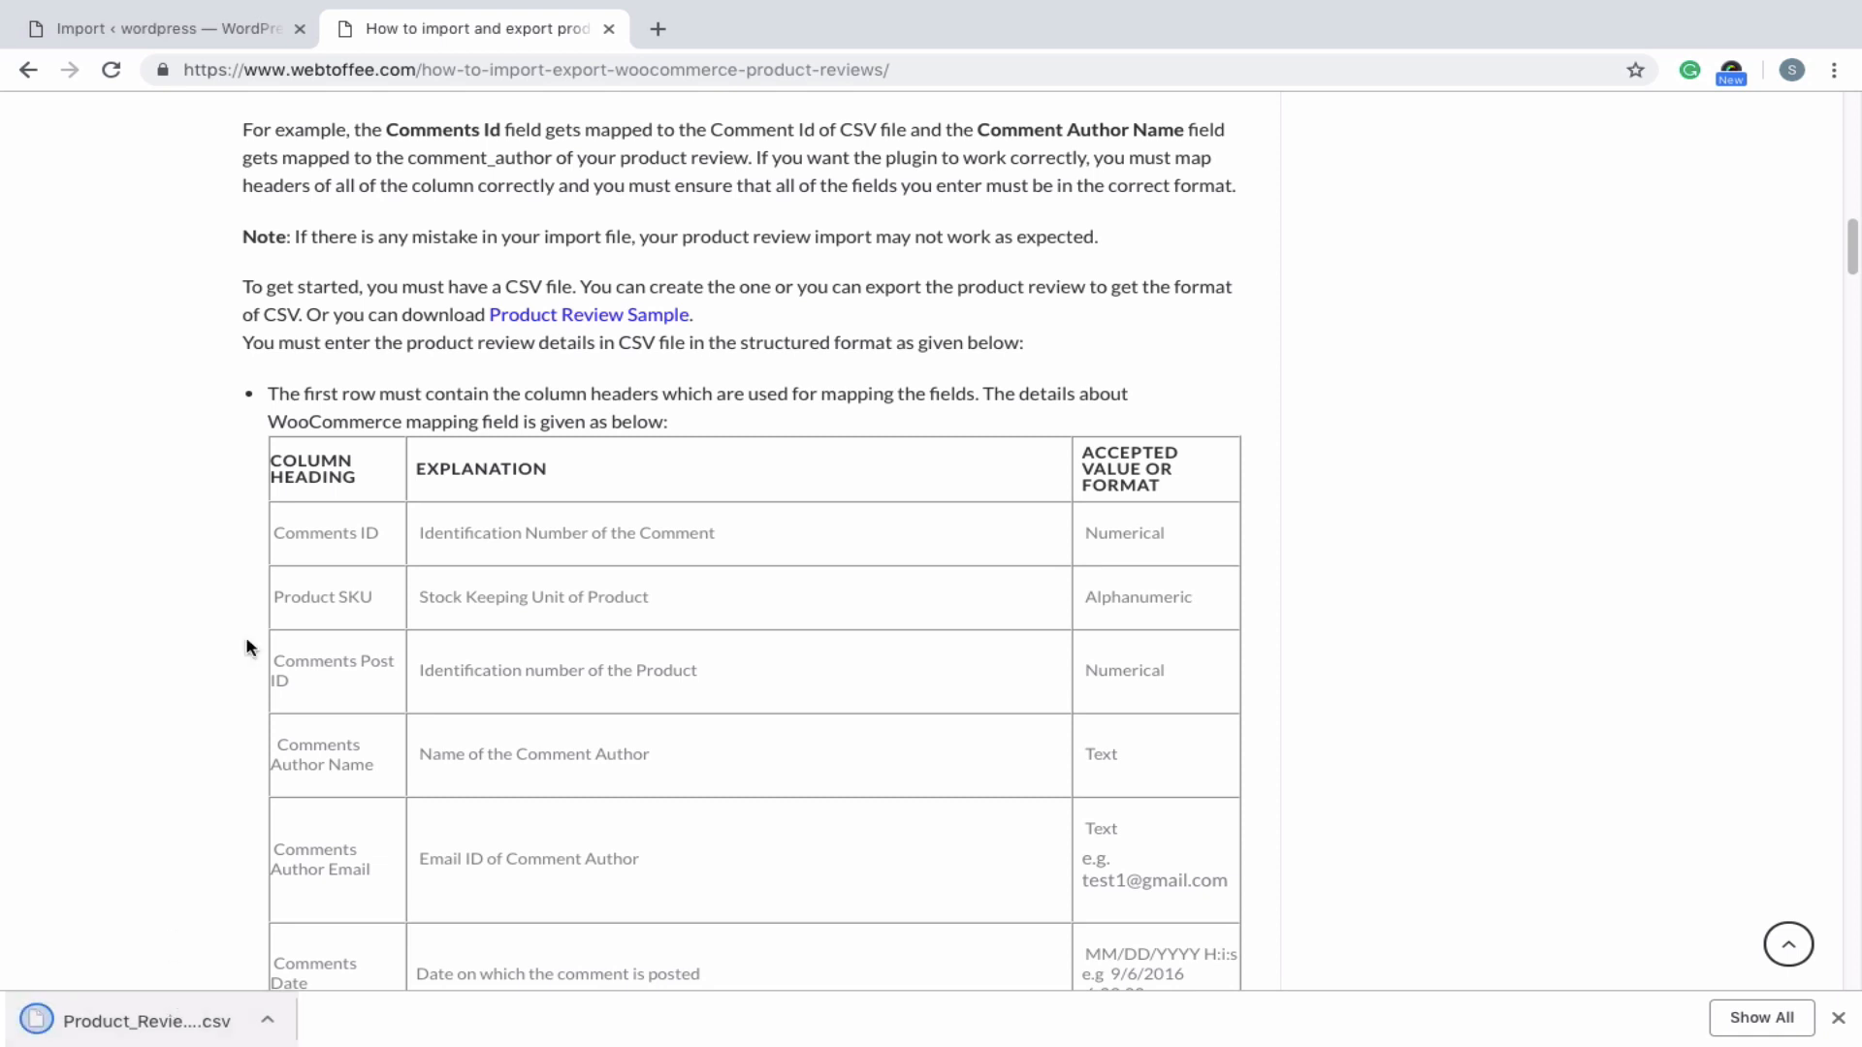
- Return to the WordPress import page and choose Product_Review_Sample.csv from Downloads as the import file
click(241, 18)
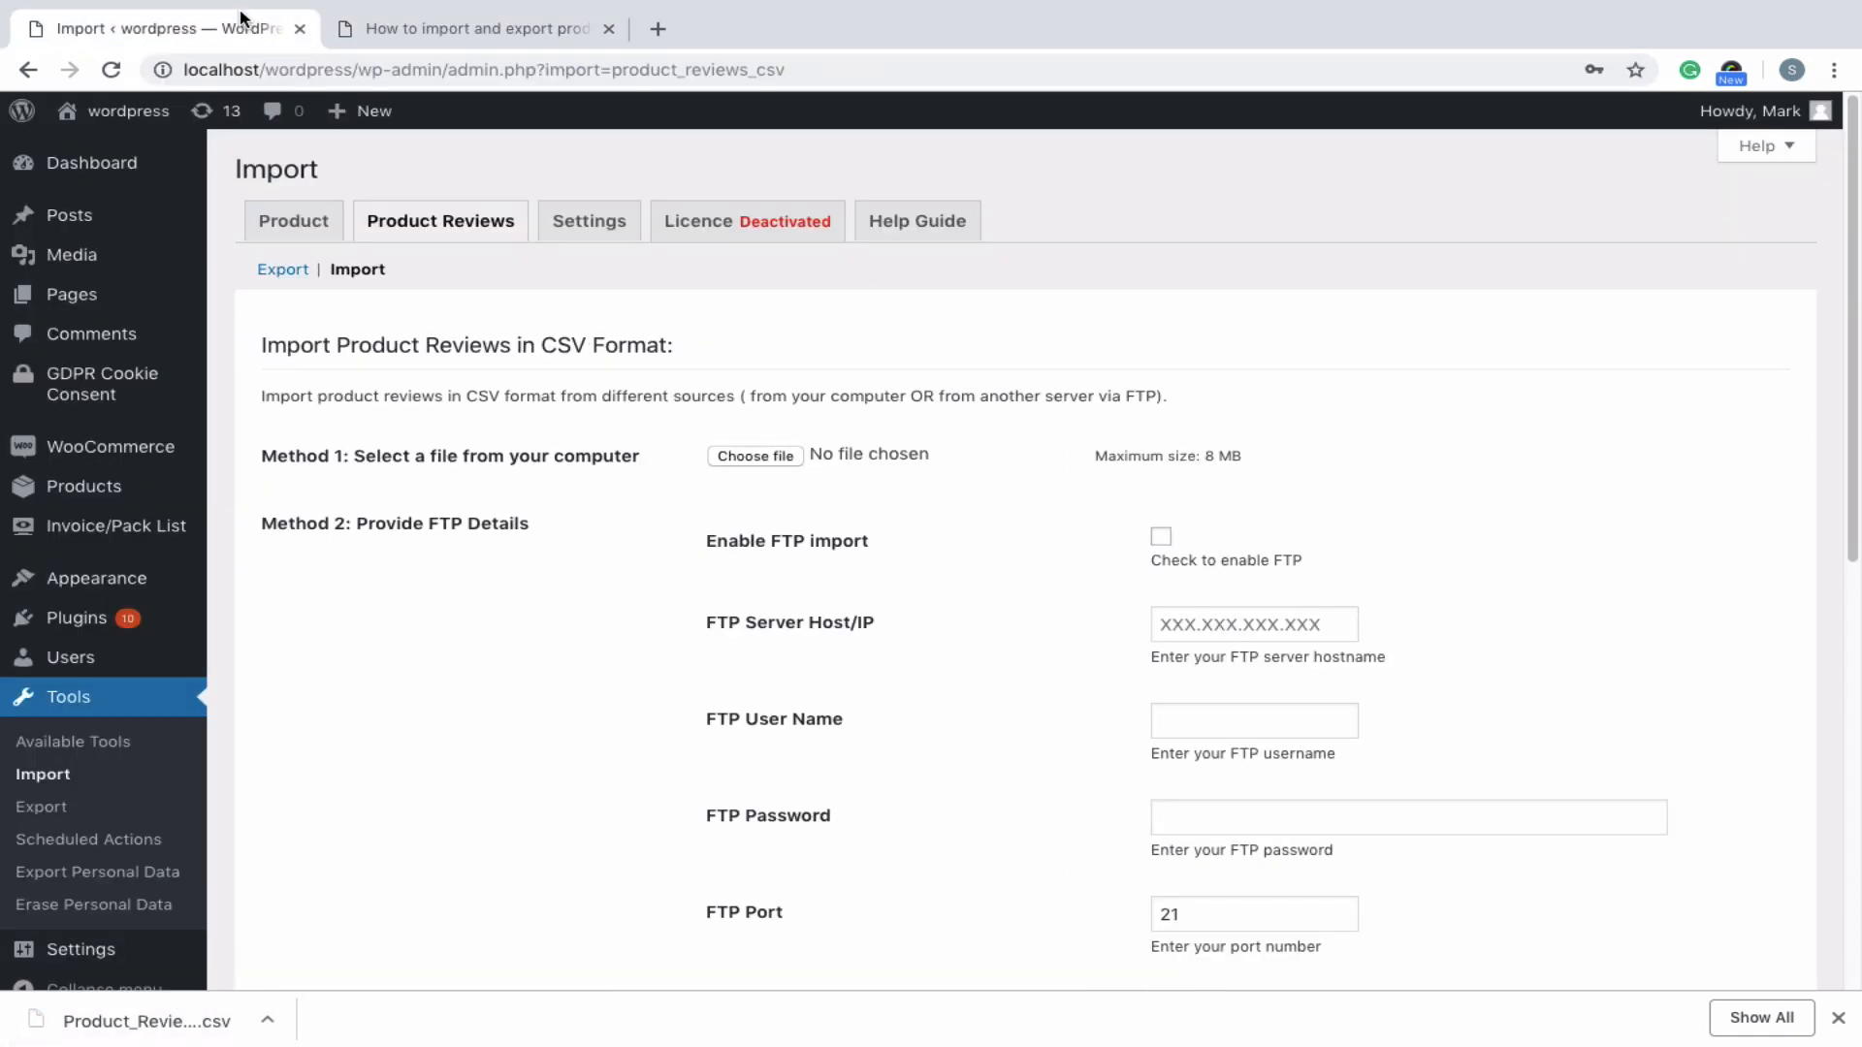
click(756, 456)
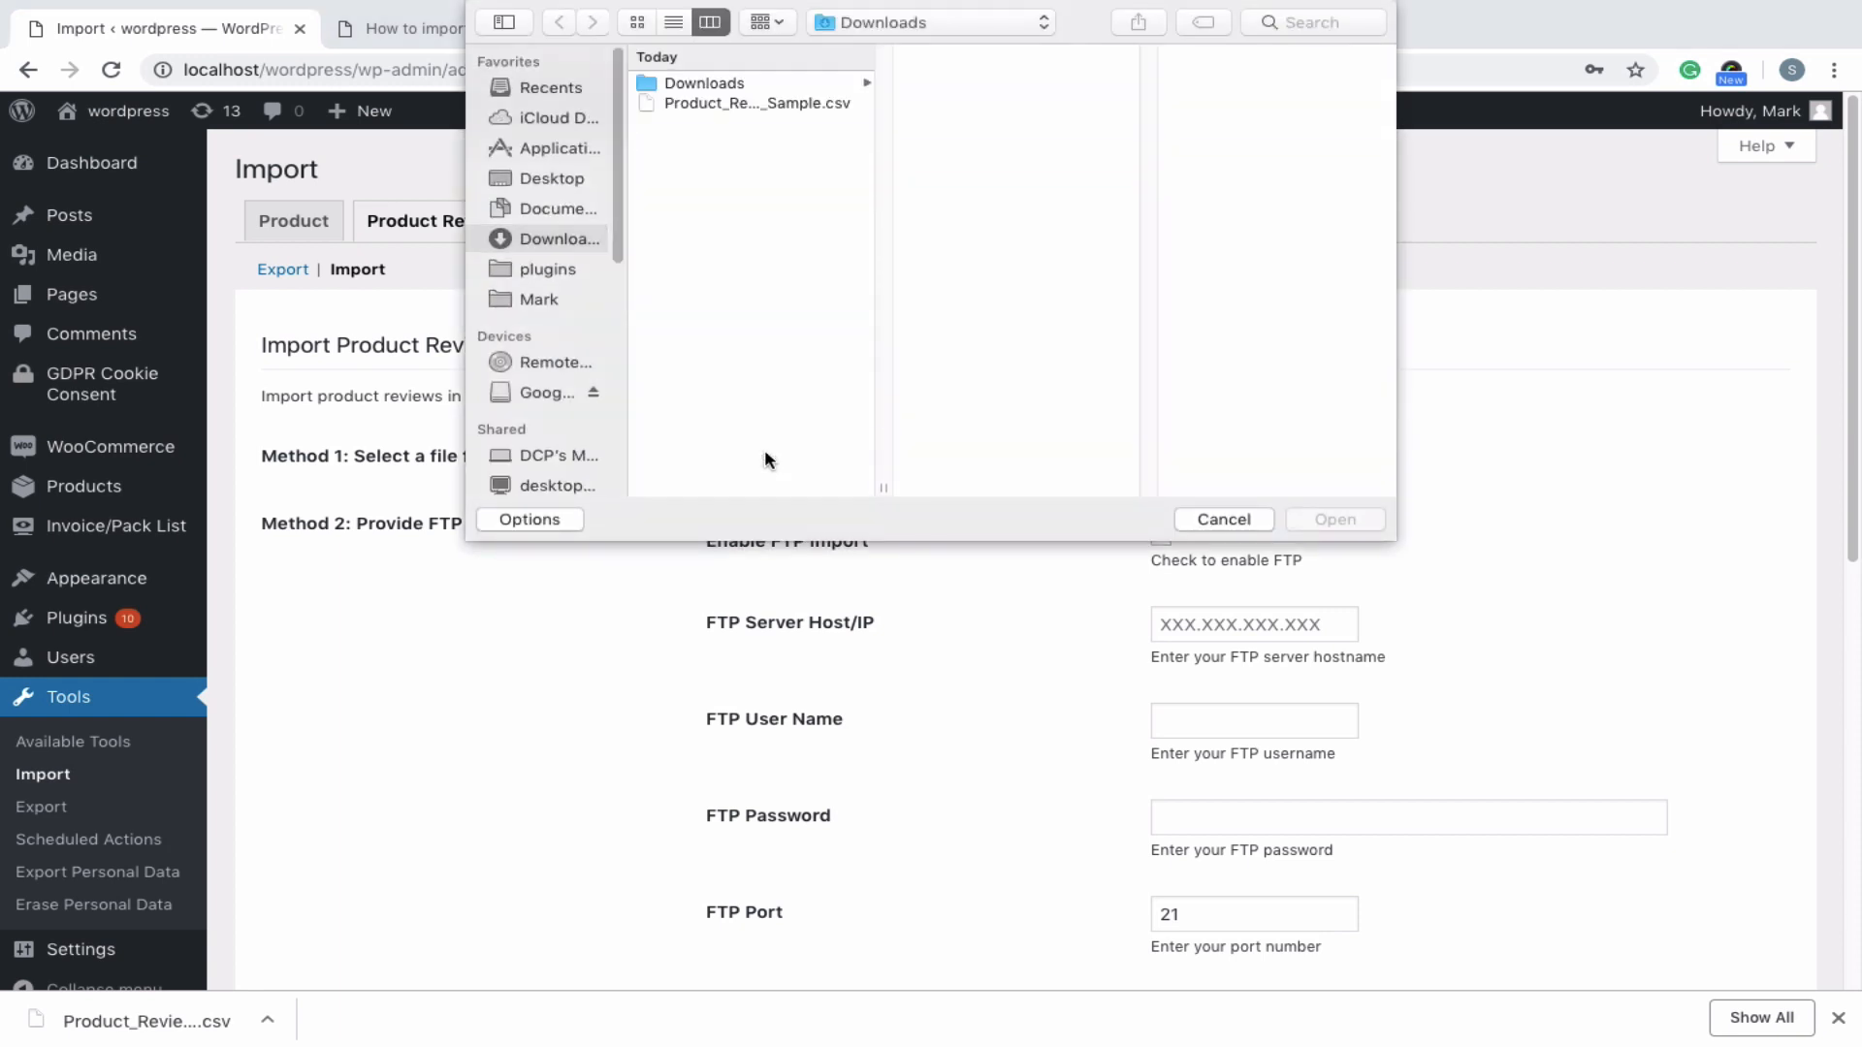
click(748, 95)
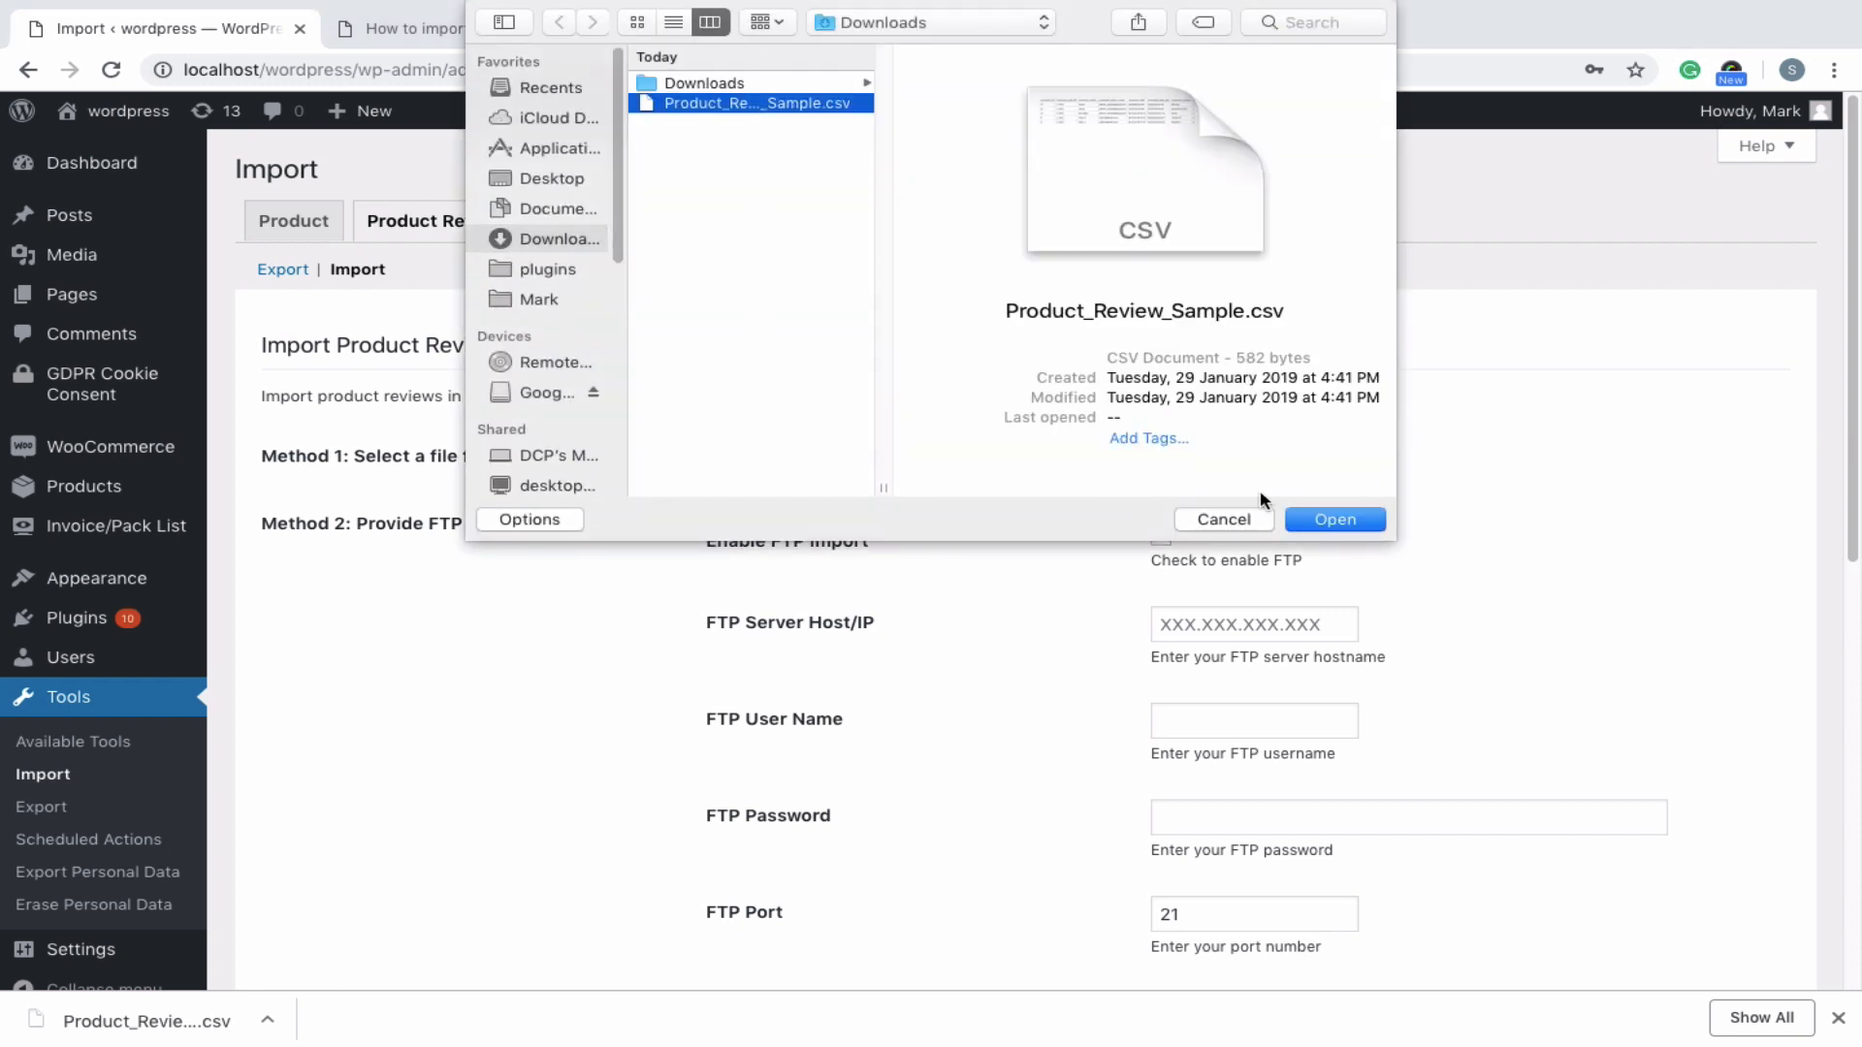
click(1324, 522)
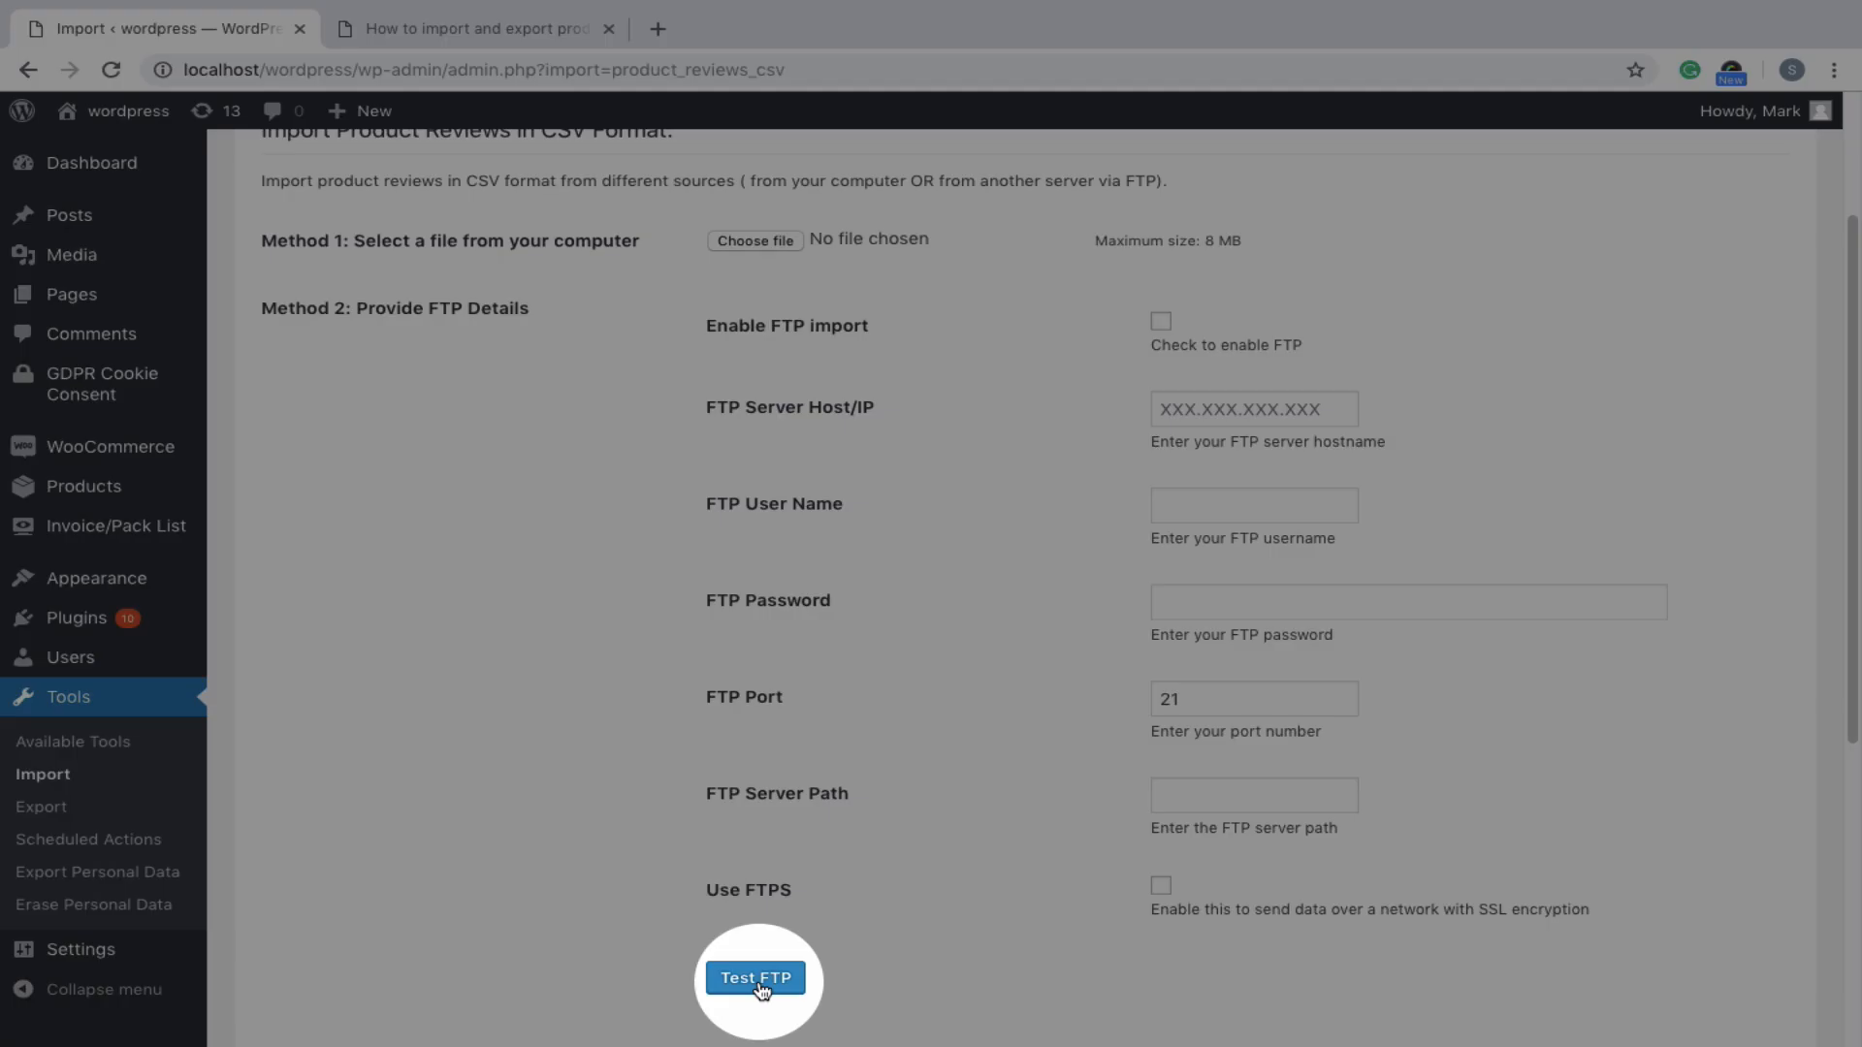
- Test the FTP connection and try the Update reviews if exists and Use SKU import options, leaving both disabled
click(762, 983)
scroll(333, 545, down, 5)
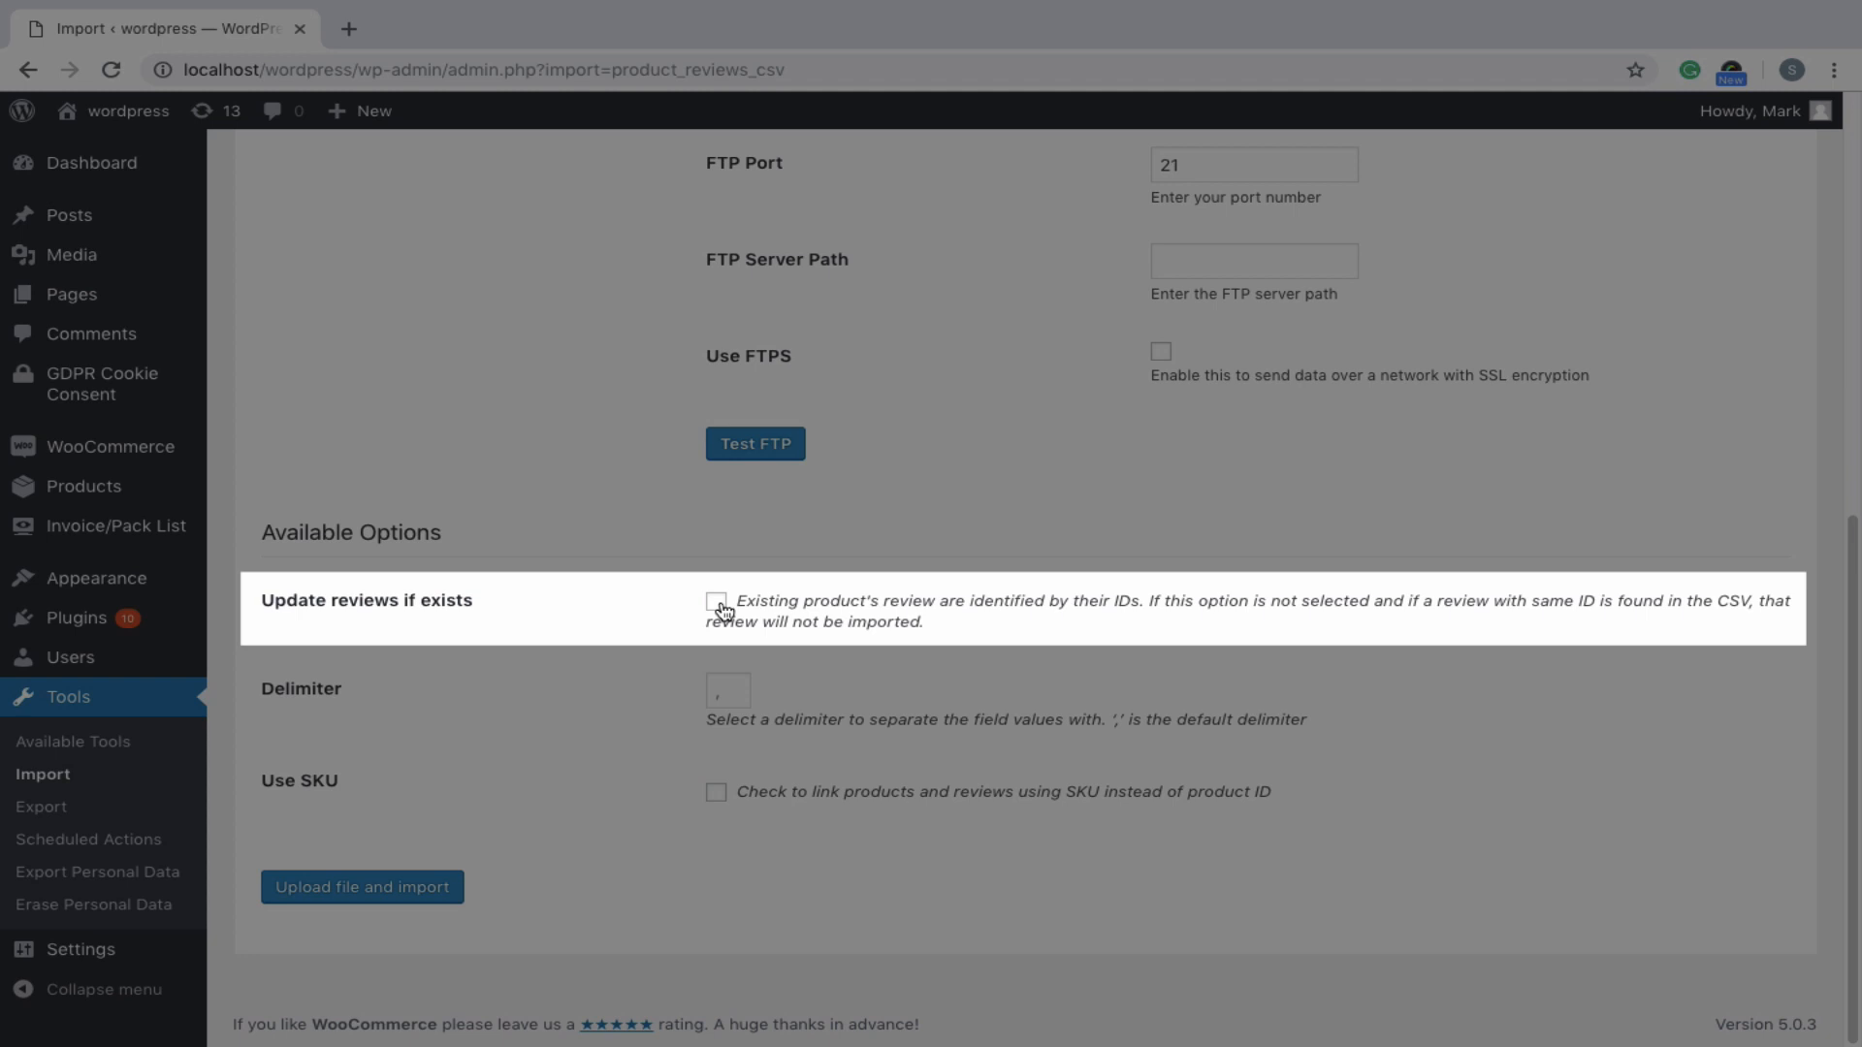
click(717, 603)
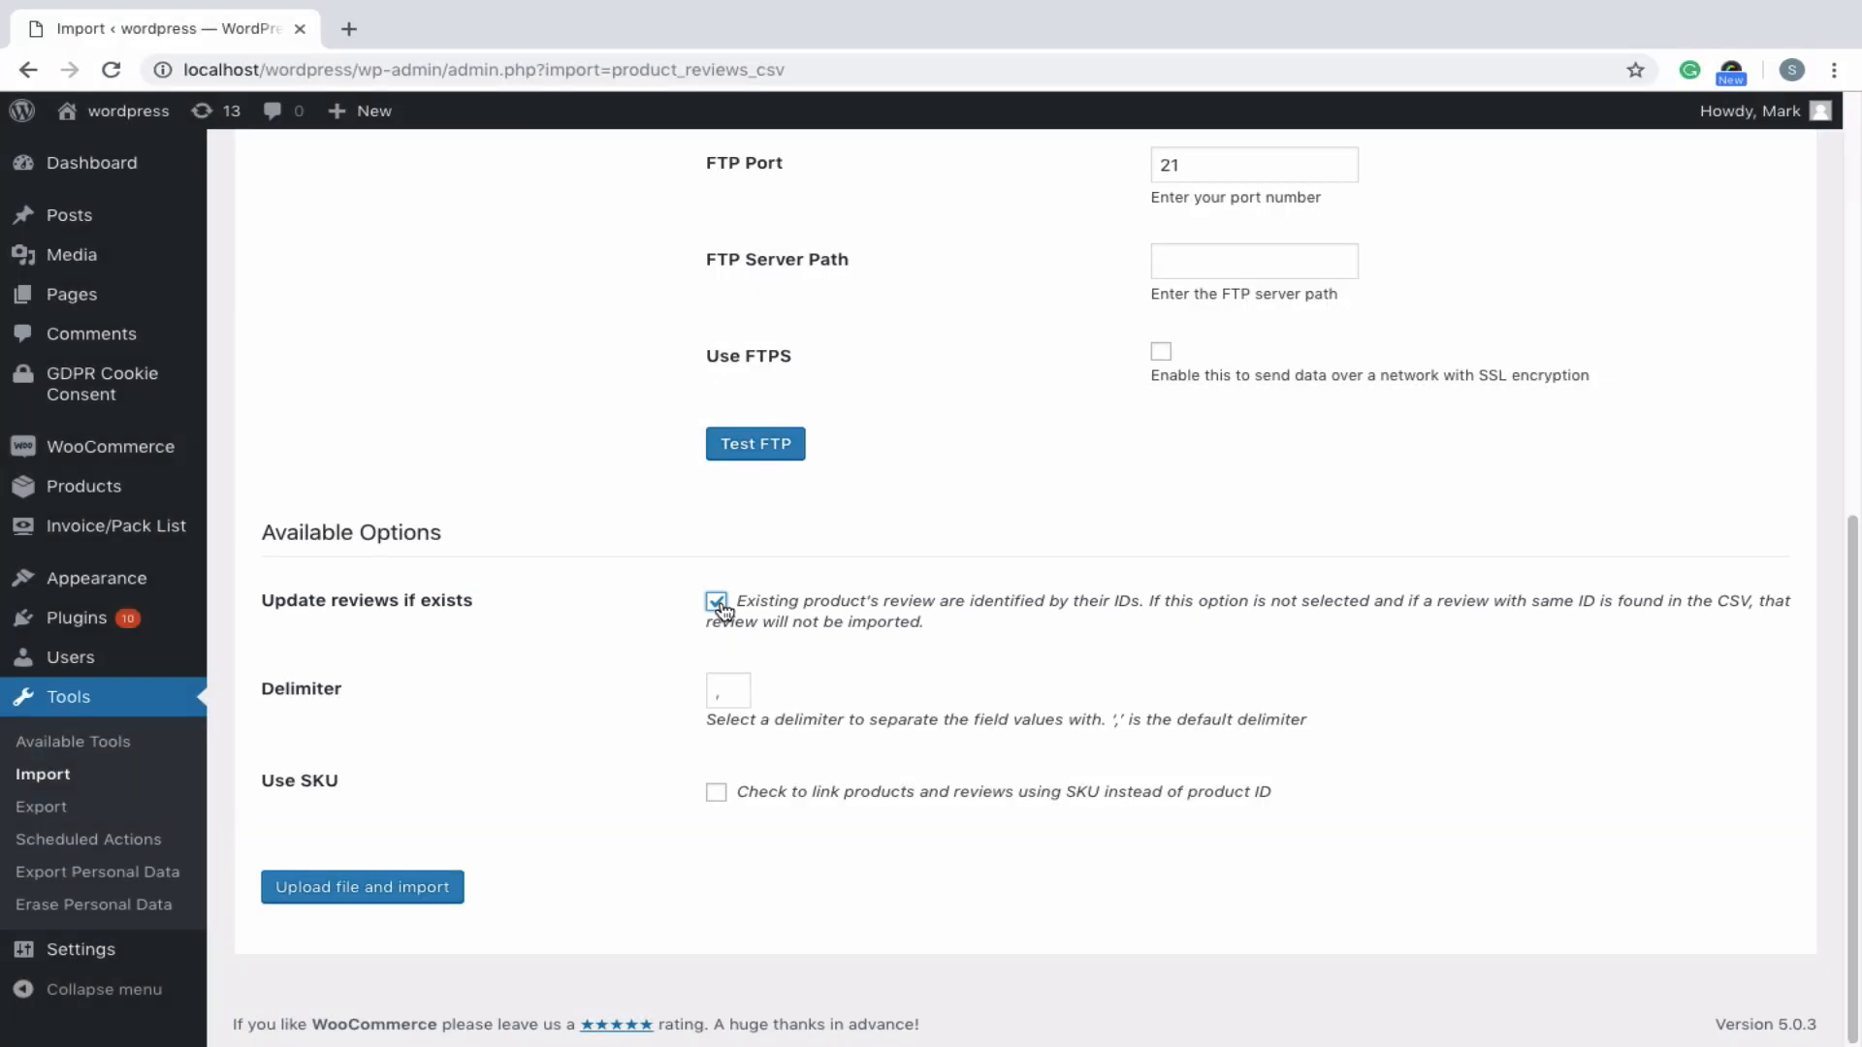
click(716, 603)
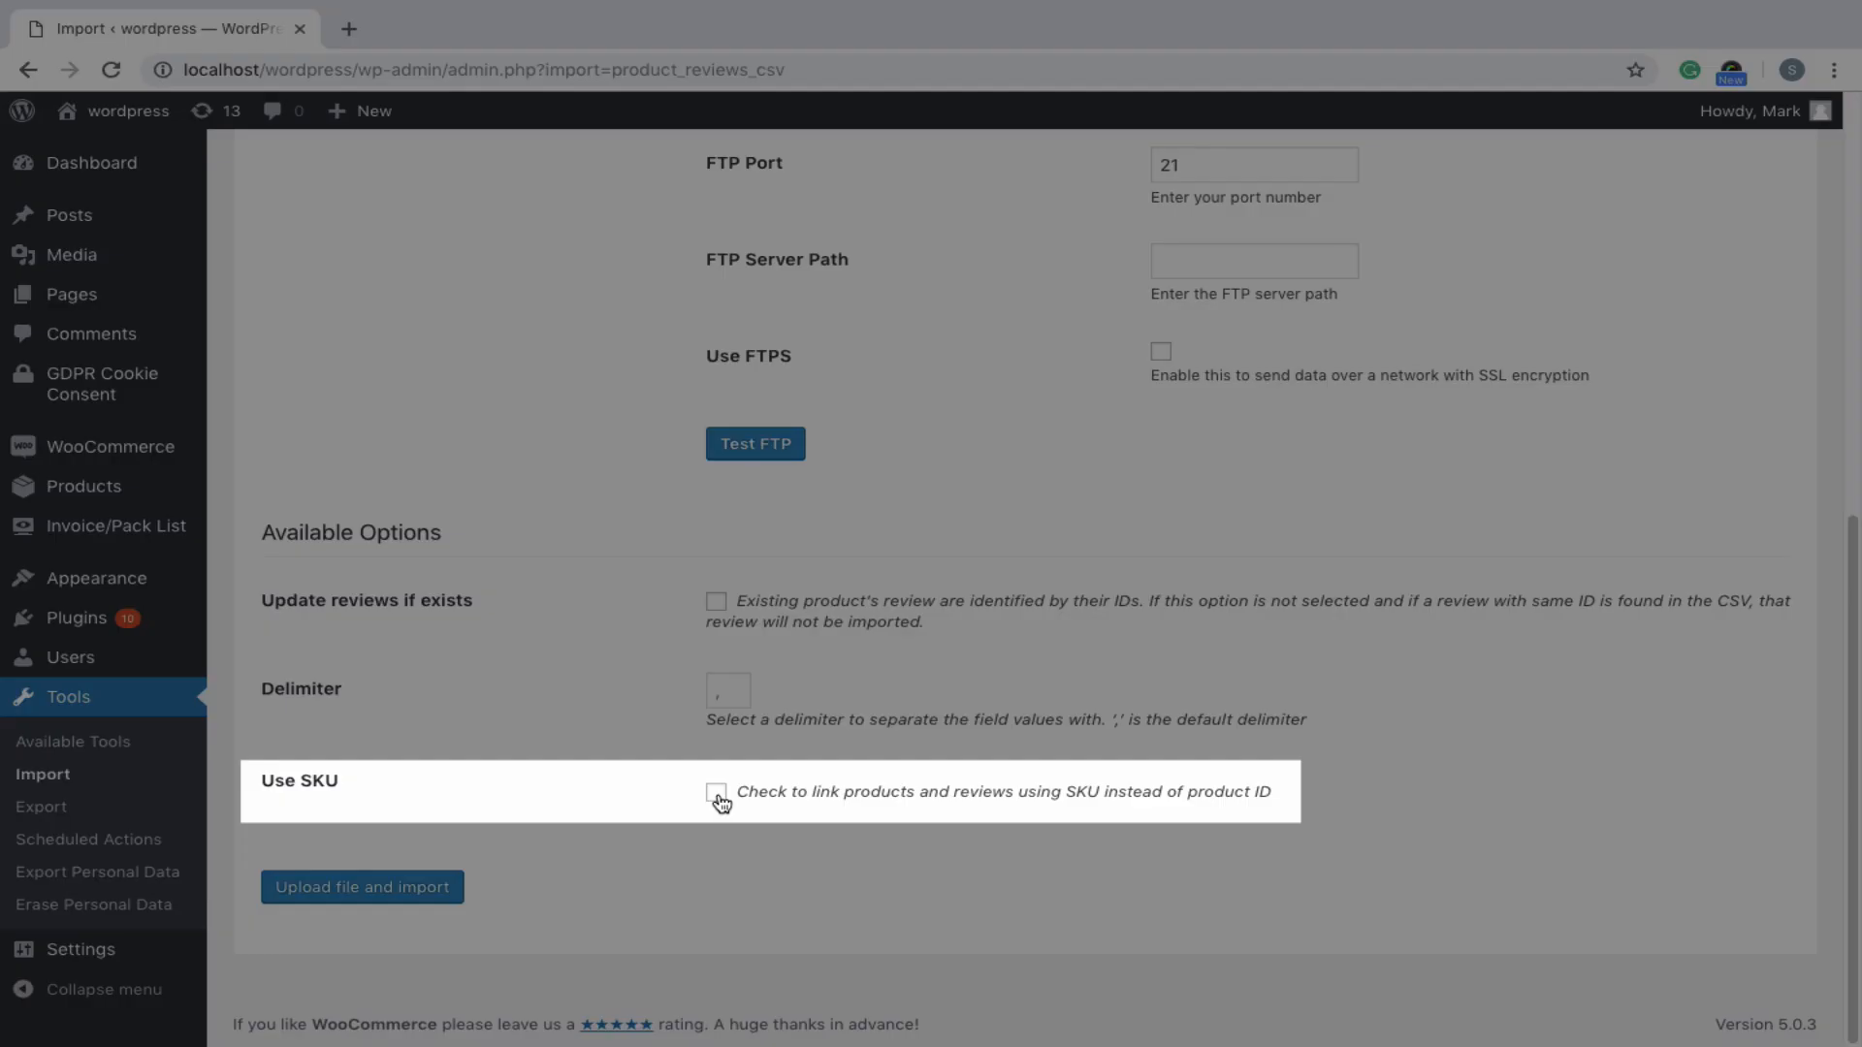
click(718, 795)
click(716, 793)
- Upload the review file for import and enter =1 as the evaluation value for Comments Approved or Not?
click(354, 890)
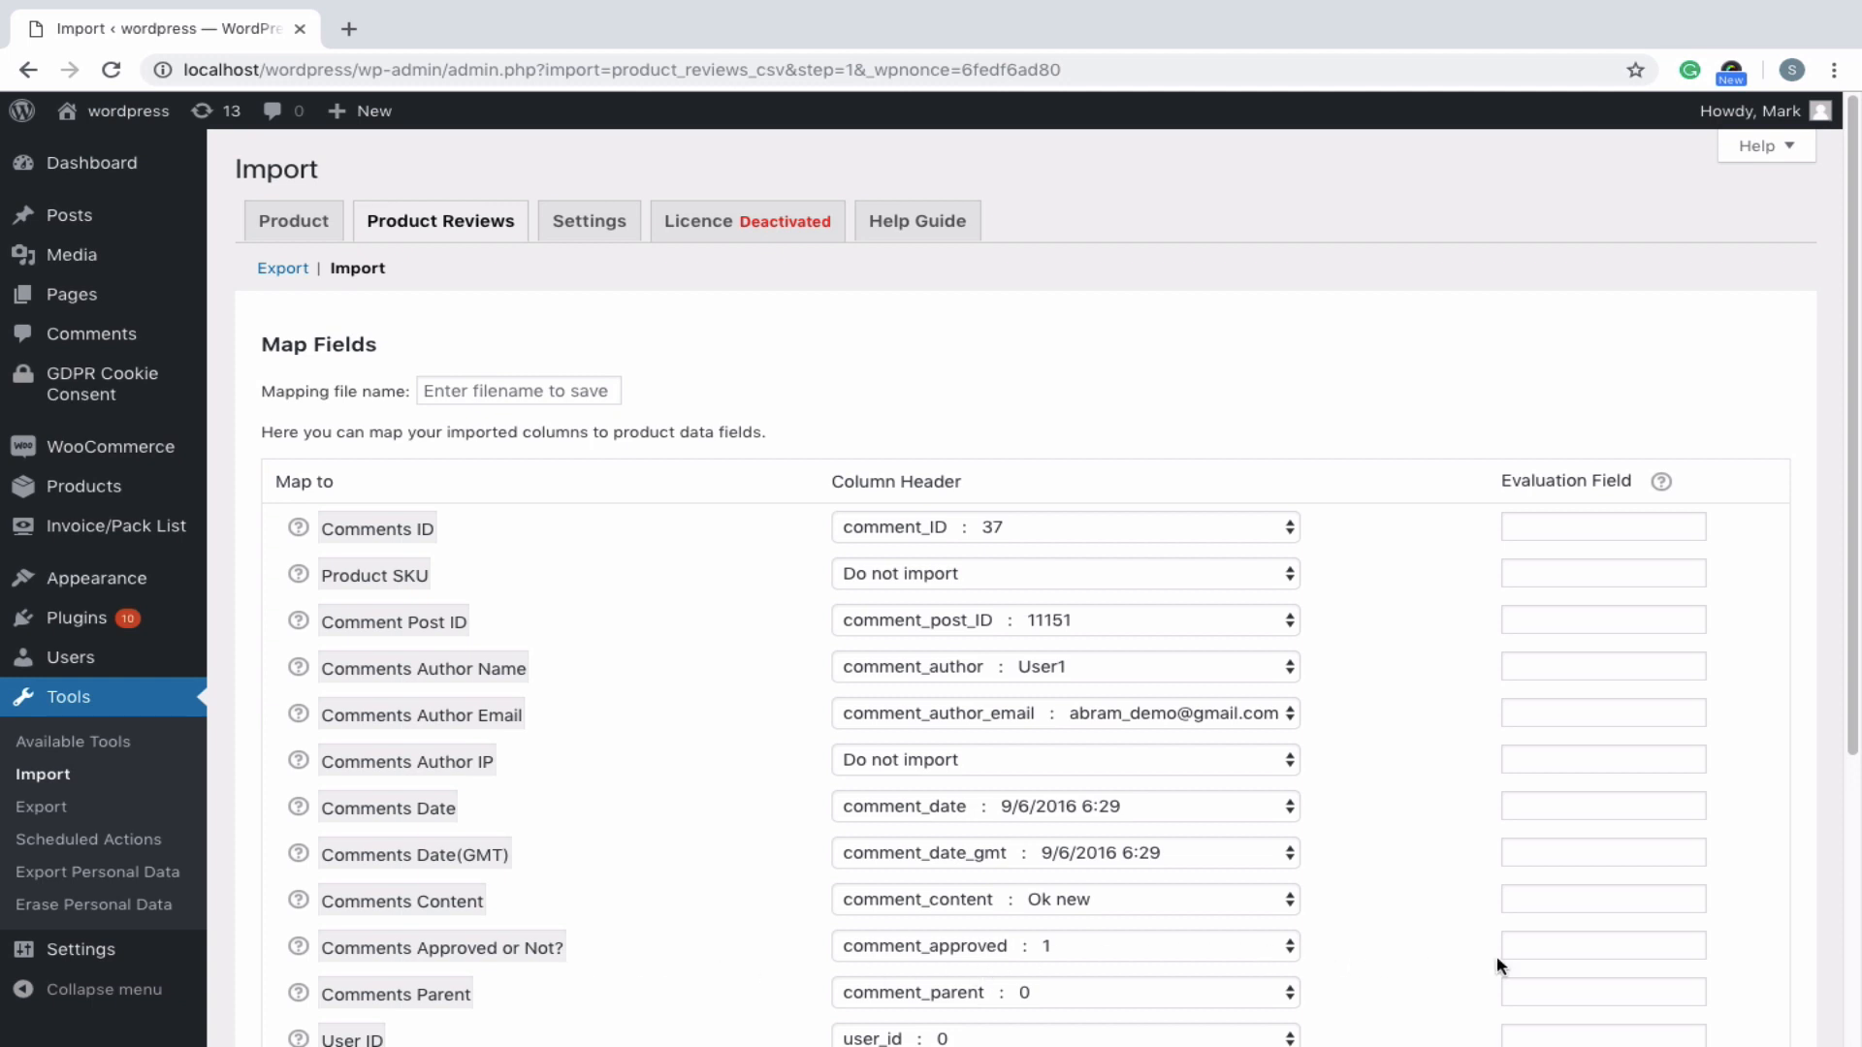
click(1545, 958)
text(=1)
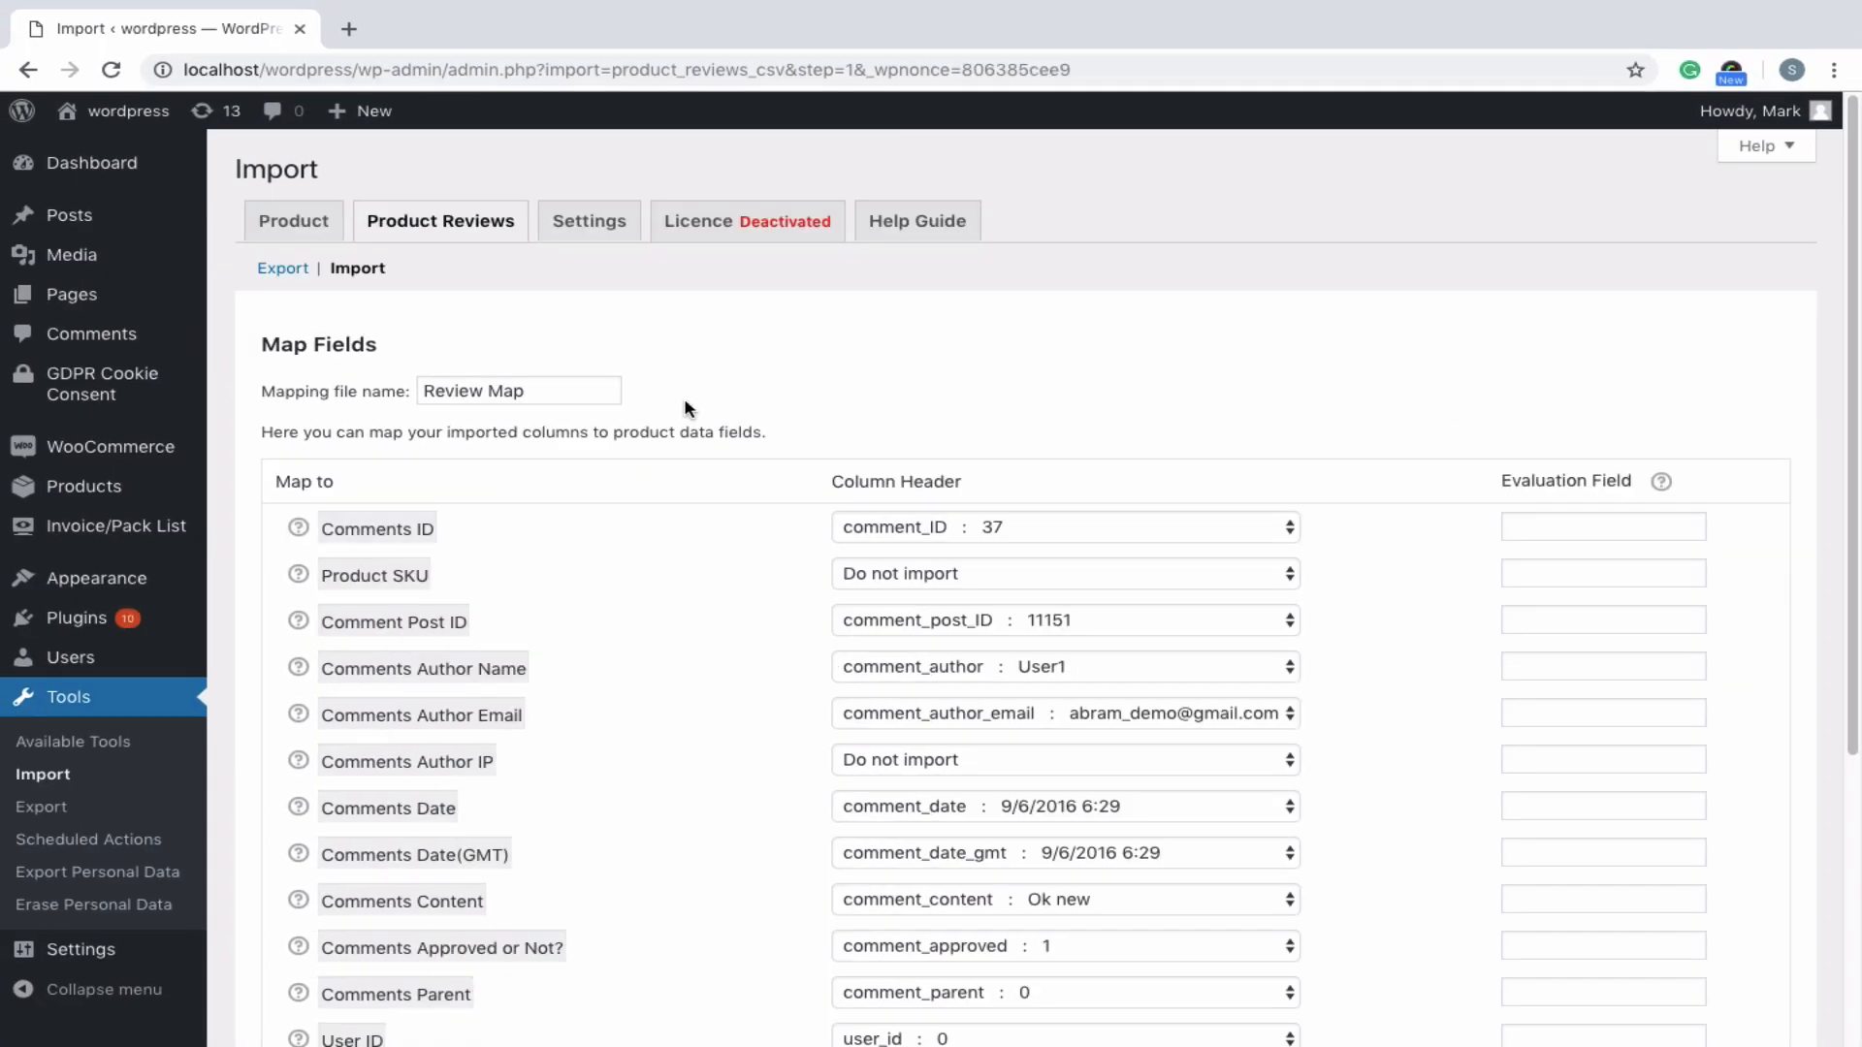
- Submit the field mapping with the mapping file name Review Map to run the import
scroll(686, 408, down, 5)
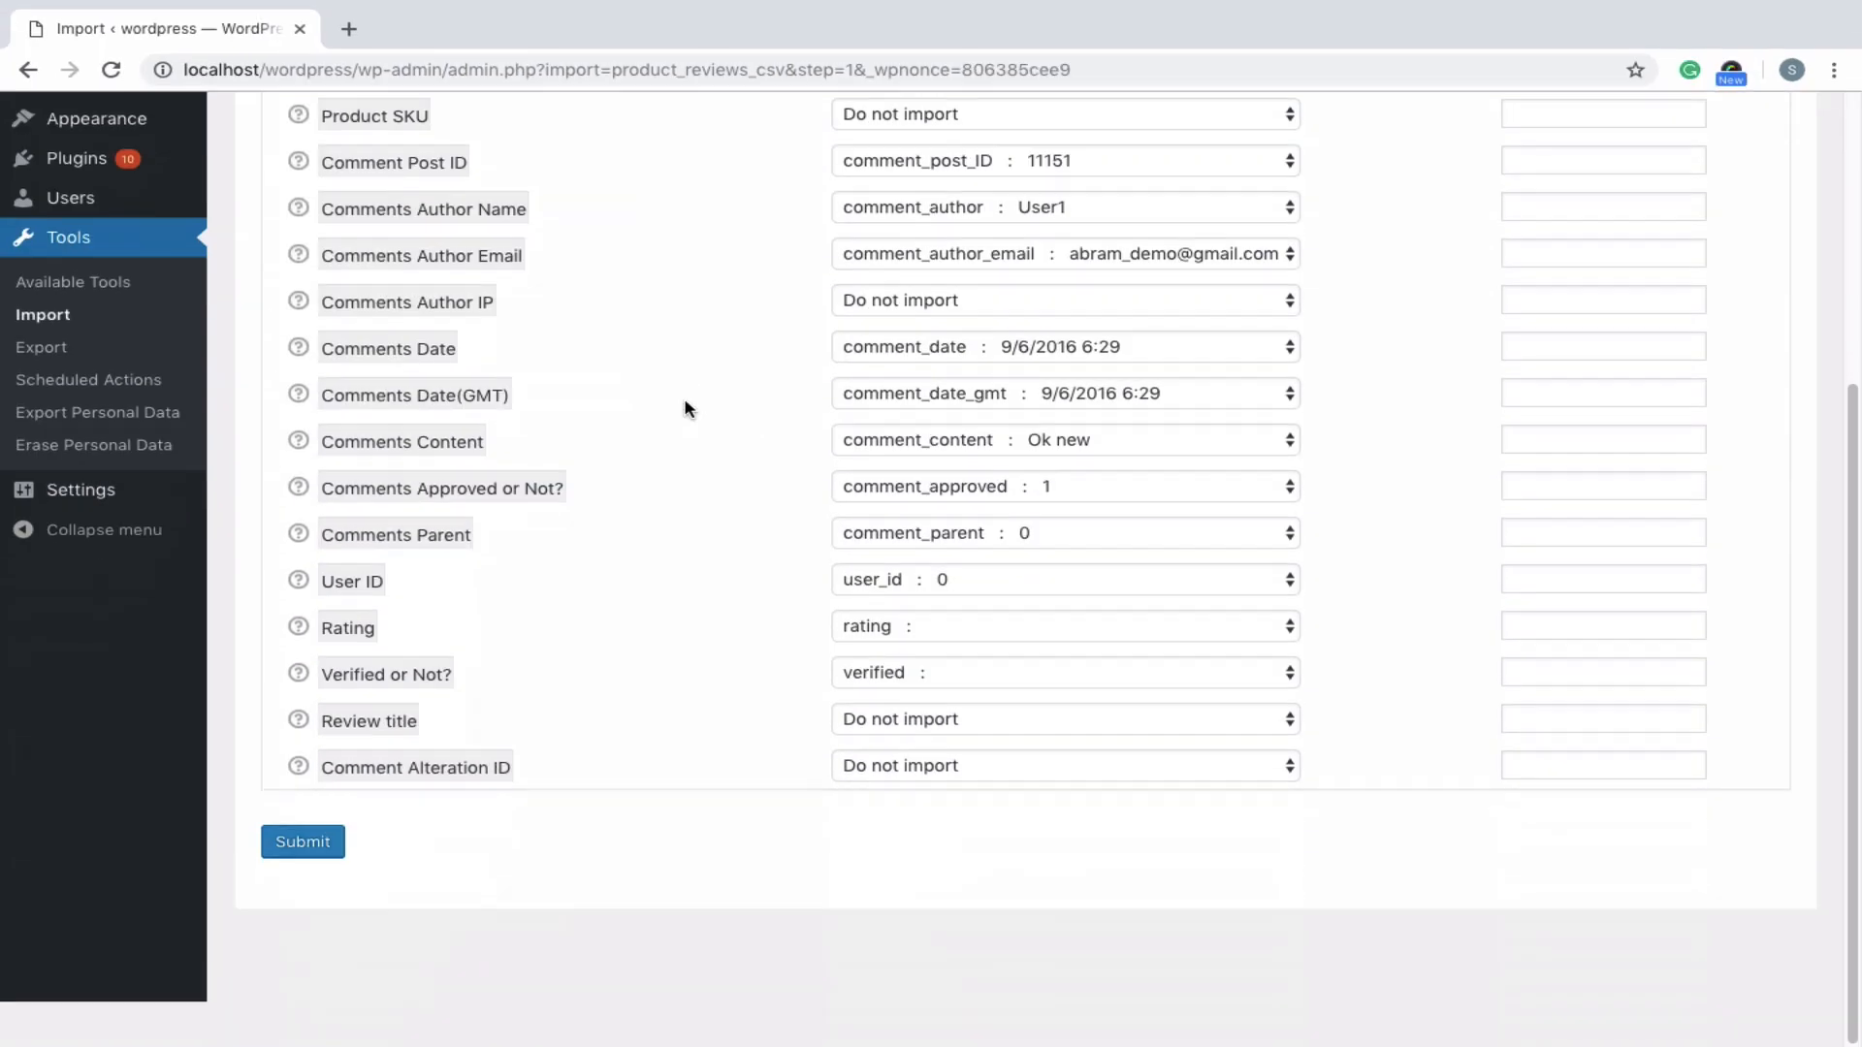
click(316, 890)
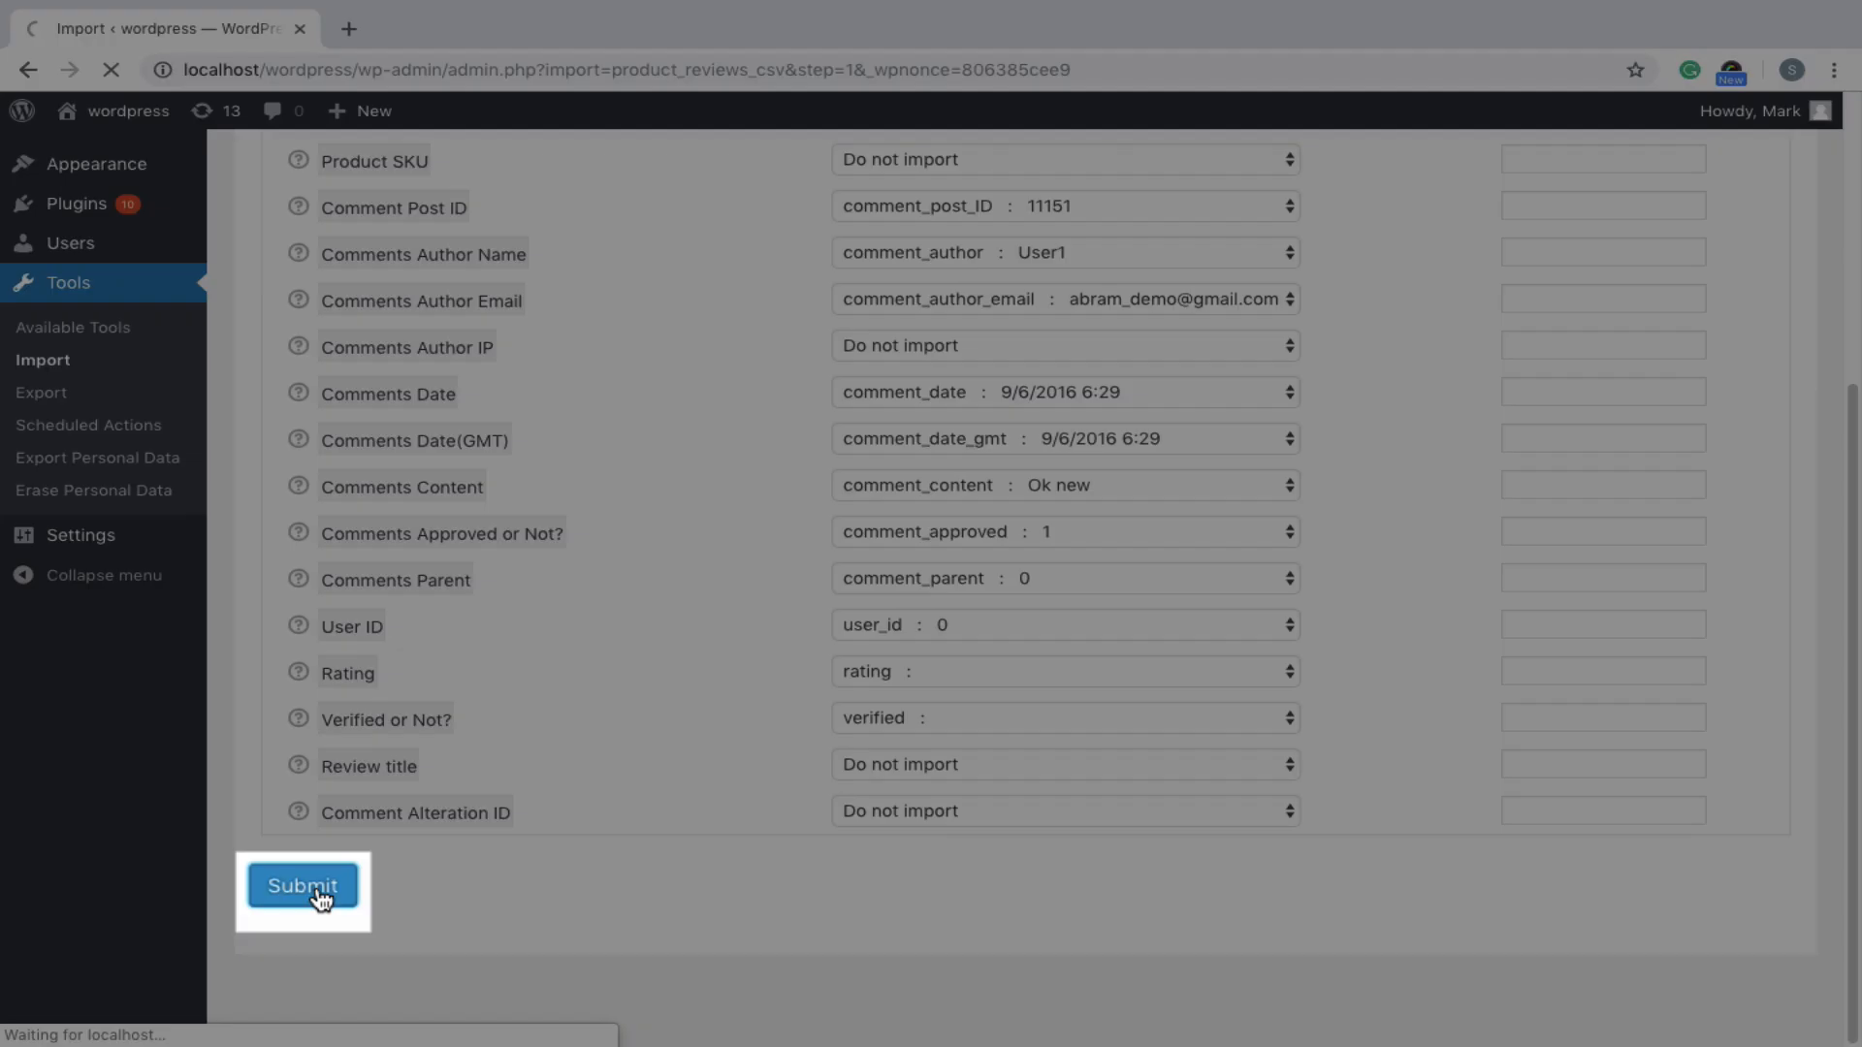